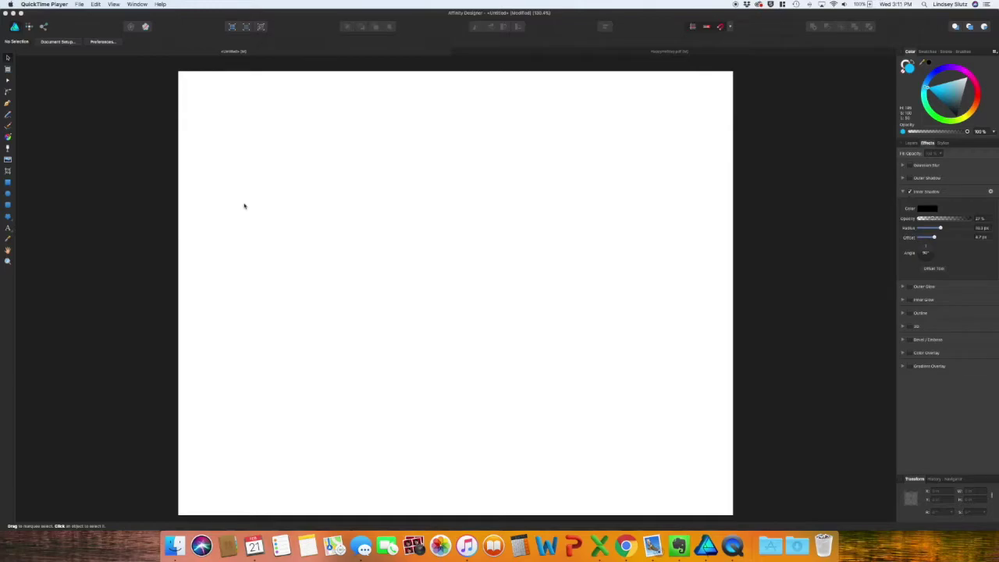
Step: Draw a light grey rectangle about 4.7 by 3.3 in without a stroke and place it in the page's lower-left area
left_click(8, 183)
left_click(8, 183)
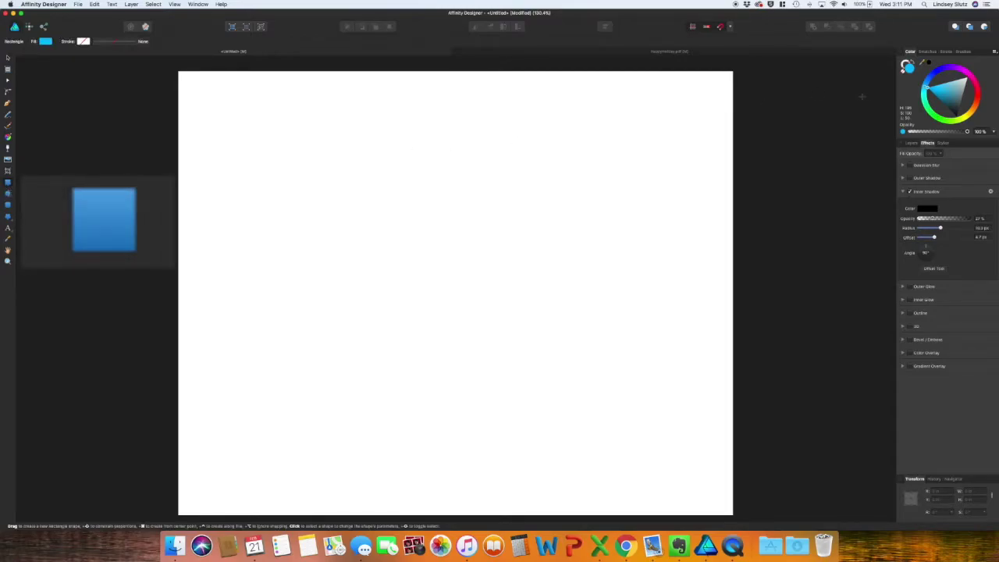
left_click(968, 80)
left_click_drag(967, 81, 969, 79)
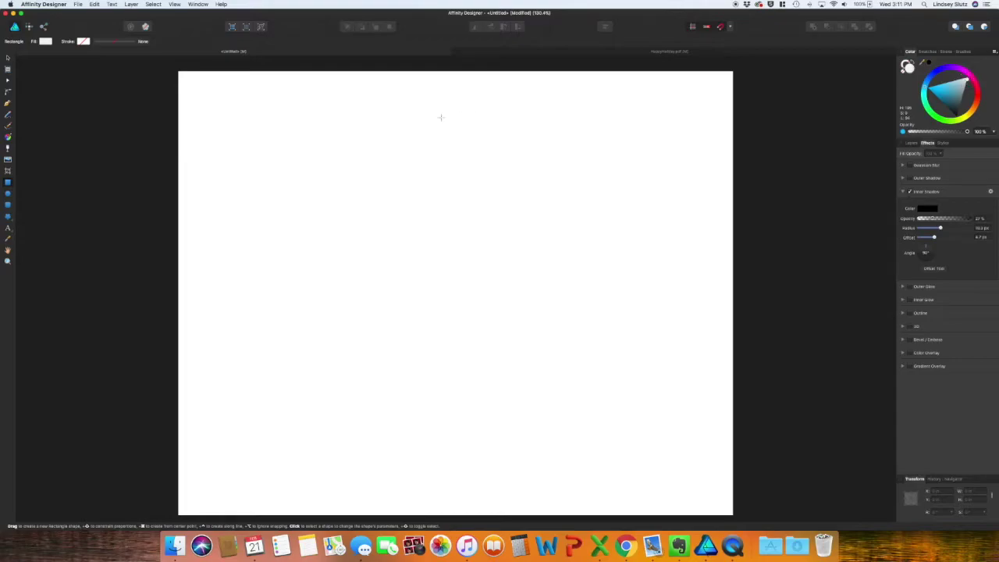
left_click_drag(239, 272, 500, 456)
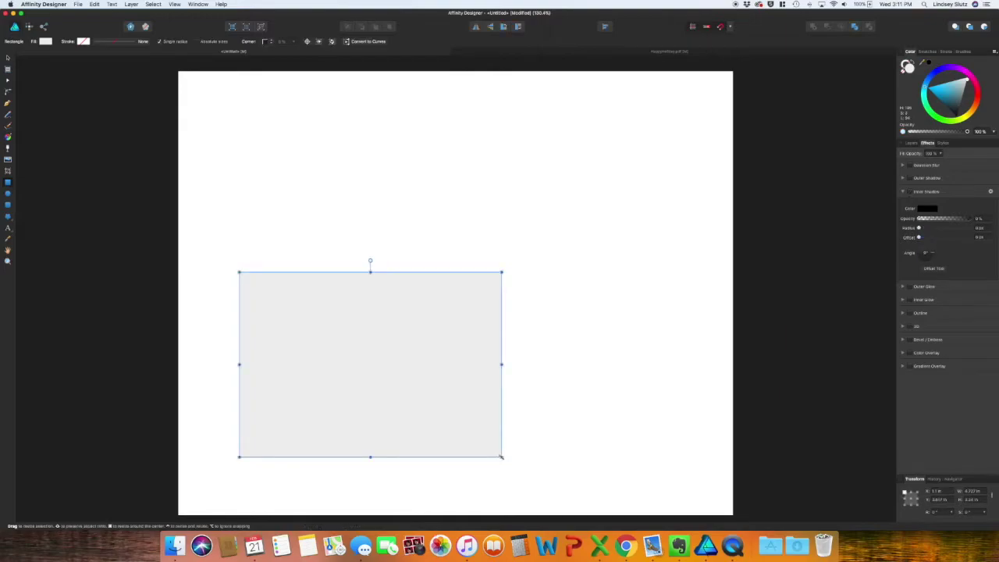
left_click_drag(461, 409, 457, 390)
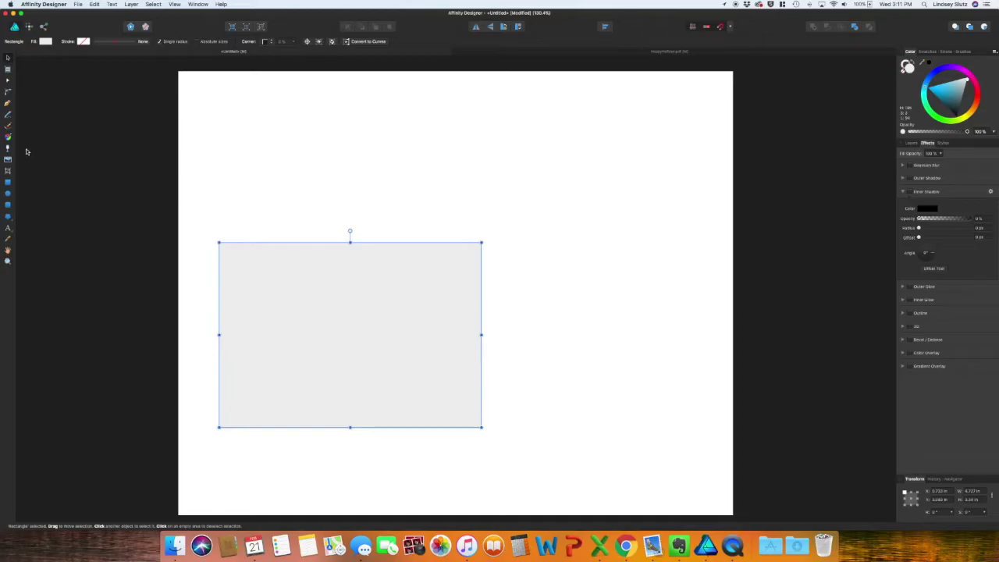
Step: Draw a light grey triangle about 1.7 in high on top of the rectangle, spanning its full width
left_click_drag(9, 209, 31, 235)
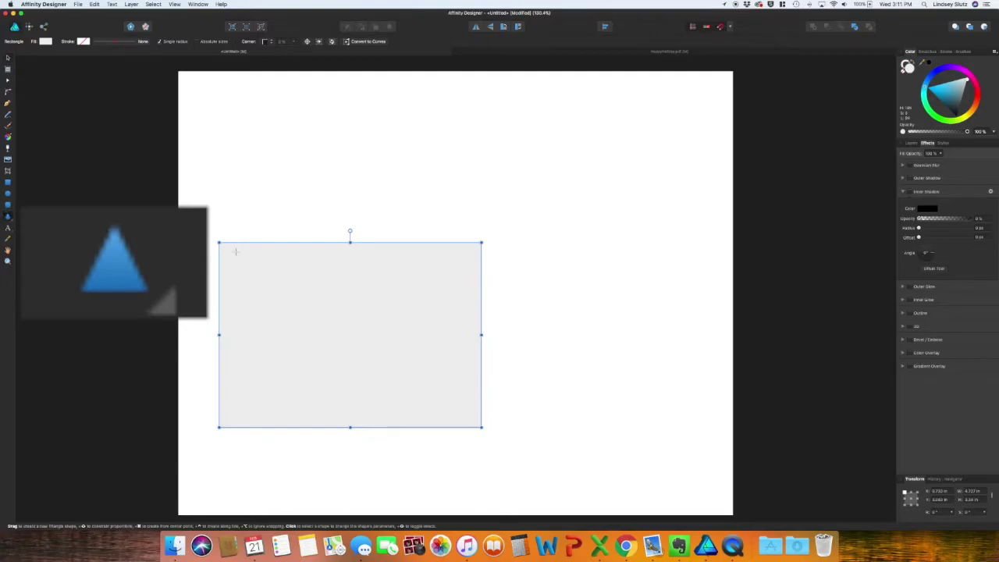
left_click_drag(349, 146, 483, 243)
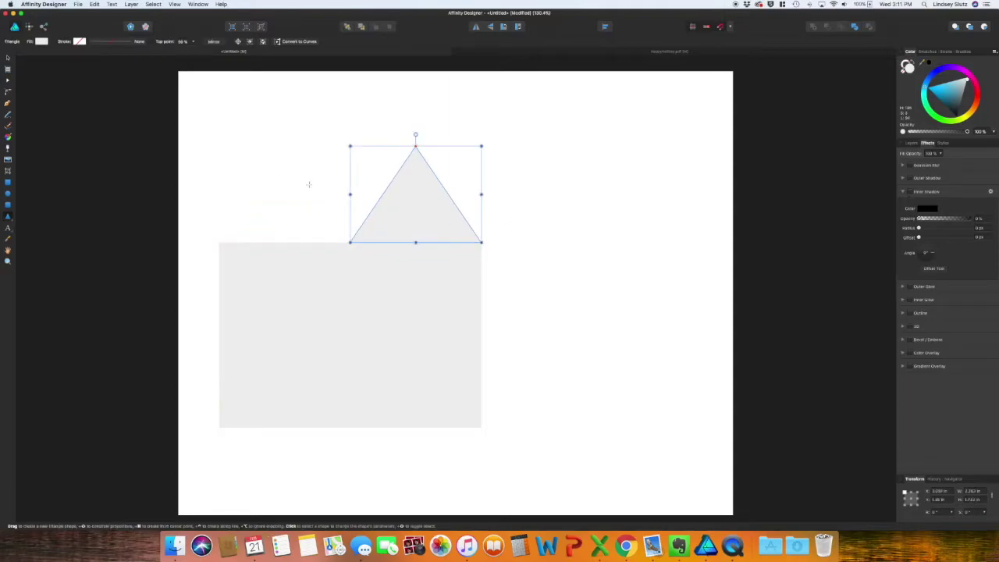
left_click_drag(349, 194, 219, 188)
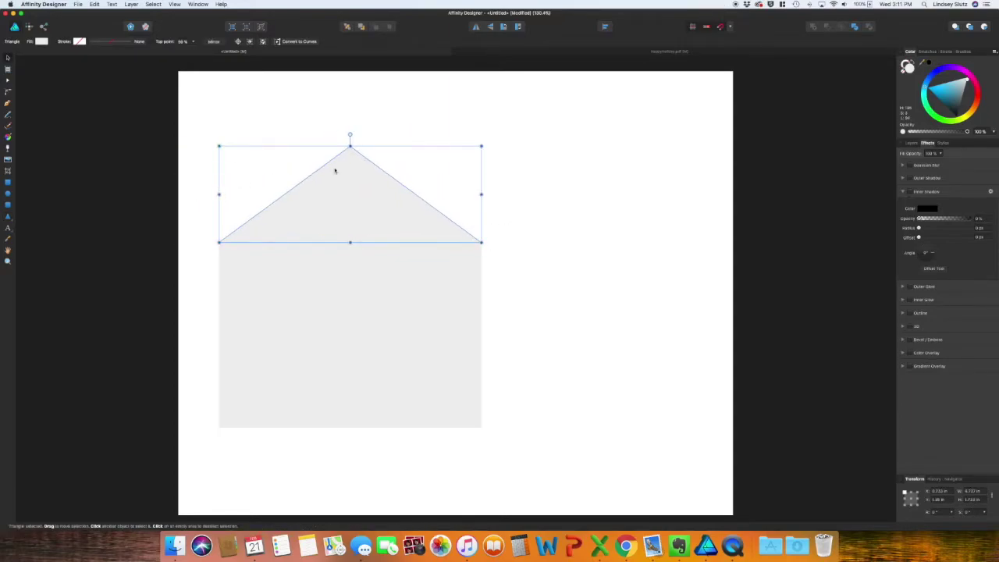
left_click(524, 219)
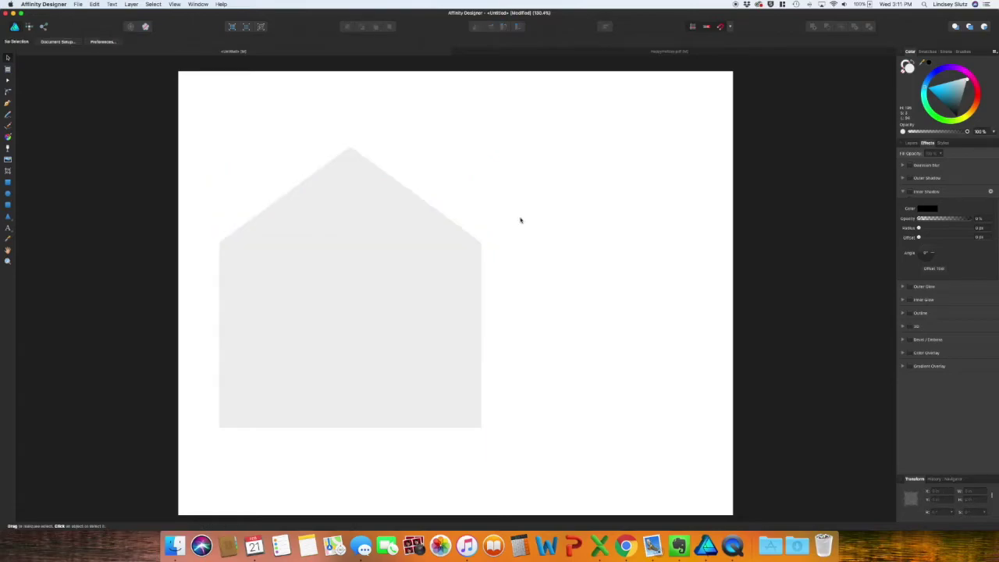
Step: Slightly round the triangle's top point with the Corner tool
left_click(419, 214)
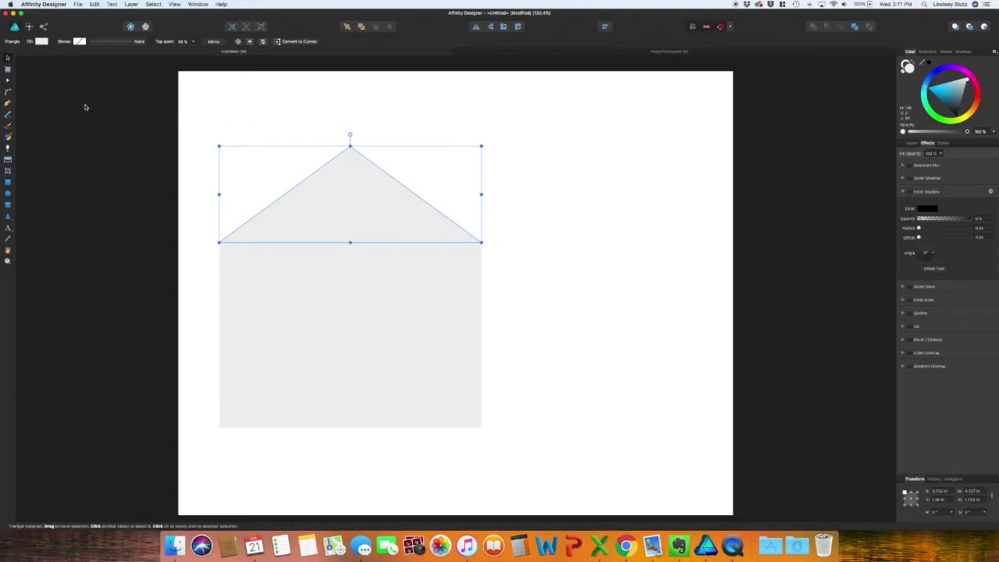
left_click(8, 92)
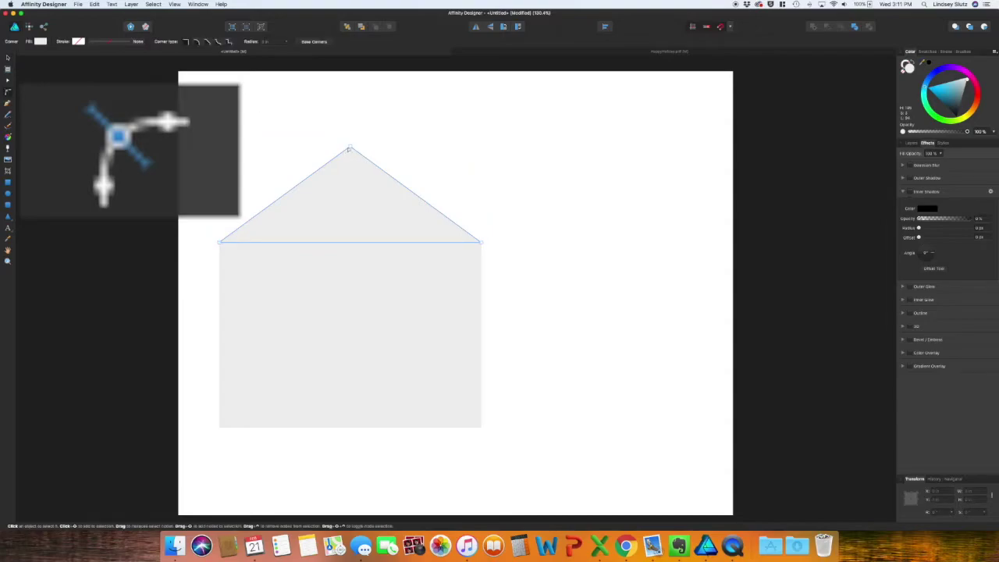
left_click(350, 148)
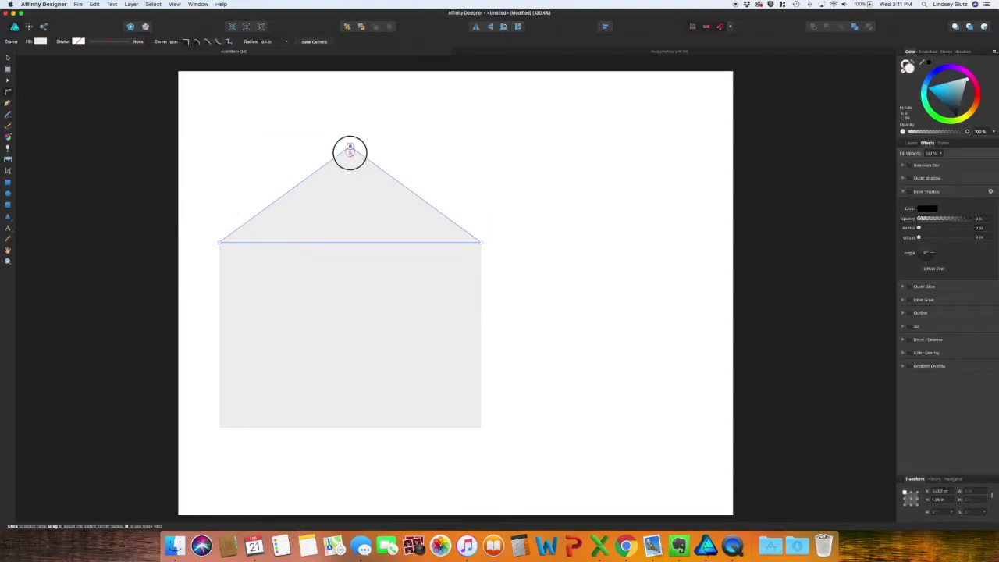
left_click(413, 155)
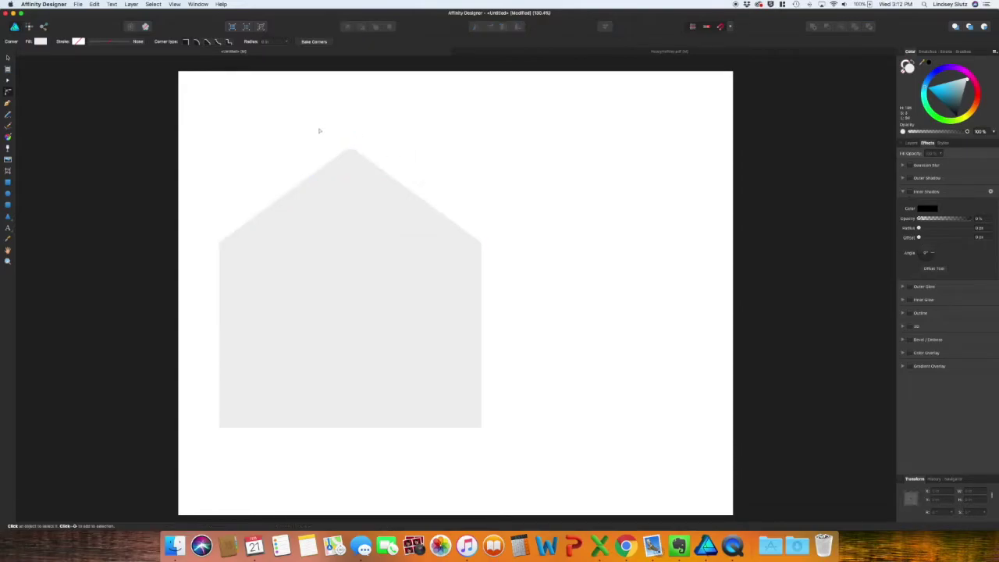
Step: Duplicate the rectangle and the rounded triangle together in place
key("v")
left_click(363, 189)
left_click(383, 311, "shift")
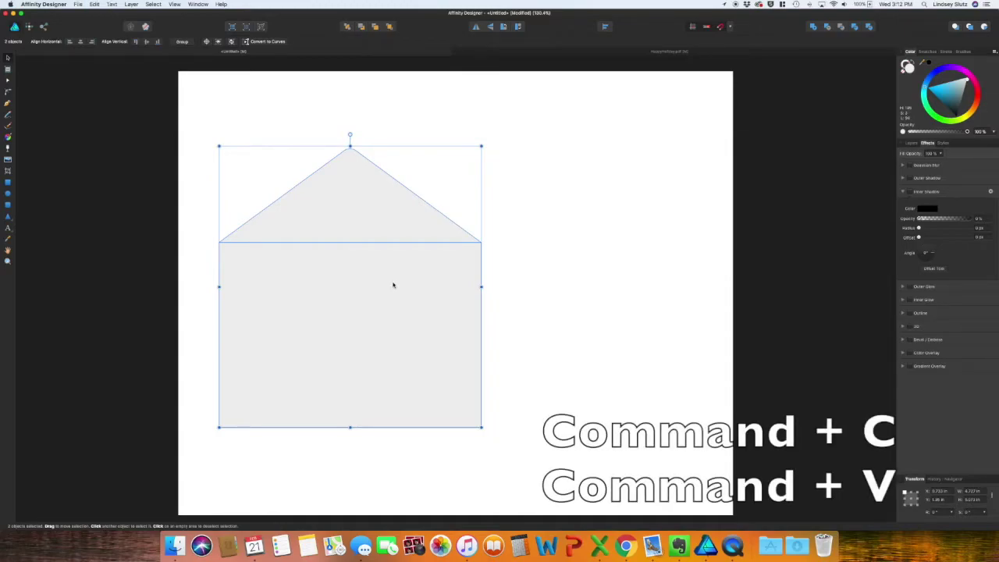
key("super+c")
key("super+v")
Step: Fill the duplicated rectangle and triangle with the same light blue
left_click(437, 305)
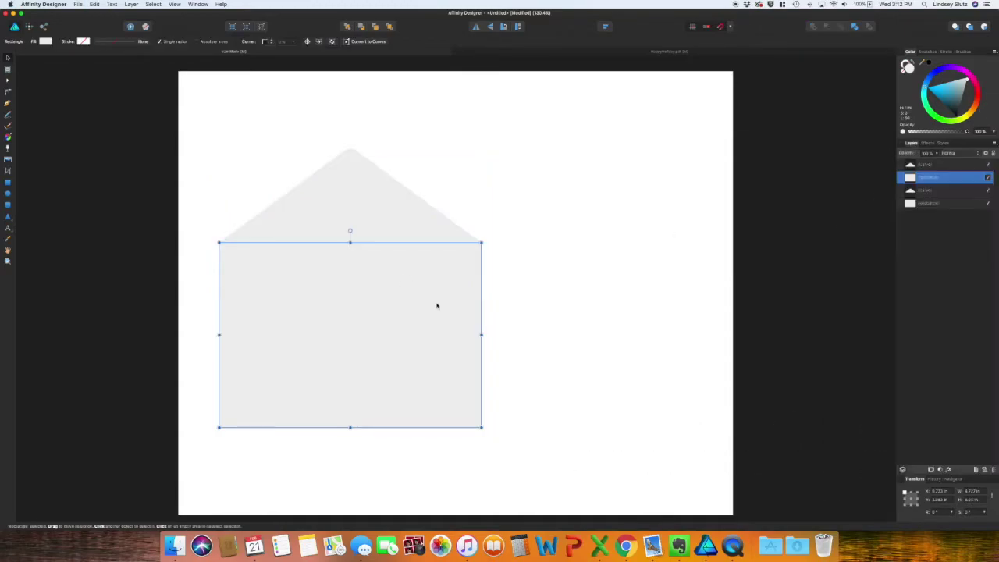
left_click(939, 91)
left_click_drag(949, 90, 955, 81)
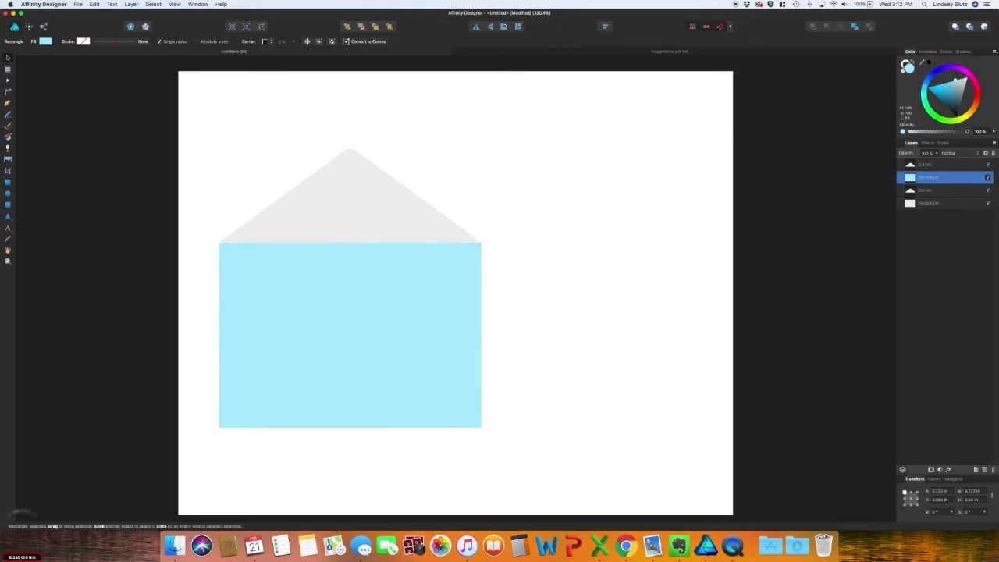
left_click(406, 225)
left_click(952, 82)
Step: Narrow the blue rectangle slightly on both sides and match the blue triangle's width to it
left_click(233, 335)
left_click_drag(220, 335, 227, 334)
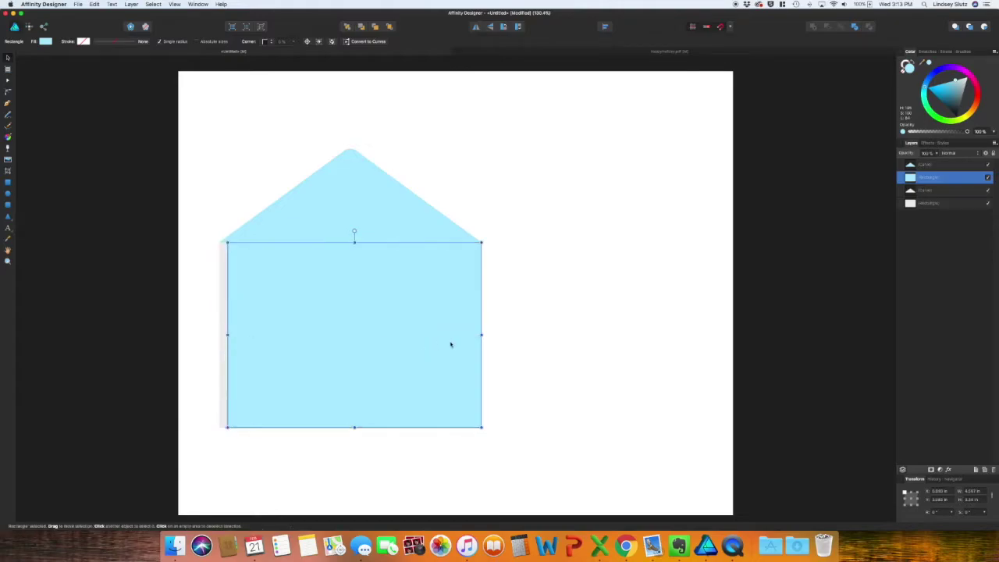
left_click_drag(480, 335, 474, 335)
left_click(539, 341)
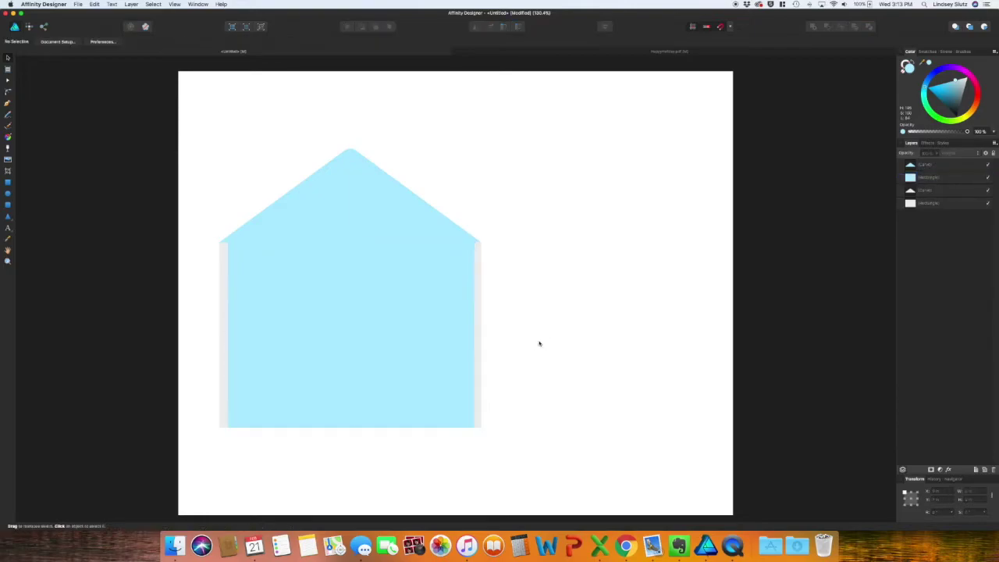
left_click(356, 229)
left_click_drag(219, 194, 227, 195)
left_click_drag(477, 198, 469, 198)
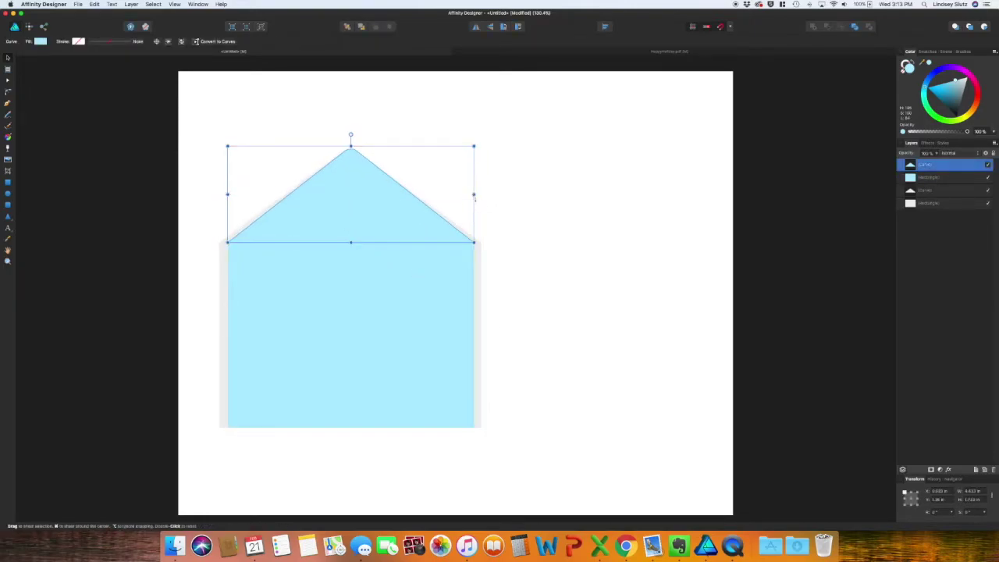
Step: Lower the blue triangle's peak slightly, and narrow both blue shapes together to leave an even grey border
left_click_drag(355, 145, 351, 156)
left_click(270, 288, "shift")
left_click_drag(227, 289, 232, 289)
left_click_drag(474, 290, 468, 287)
left_click(432, 210)
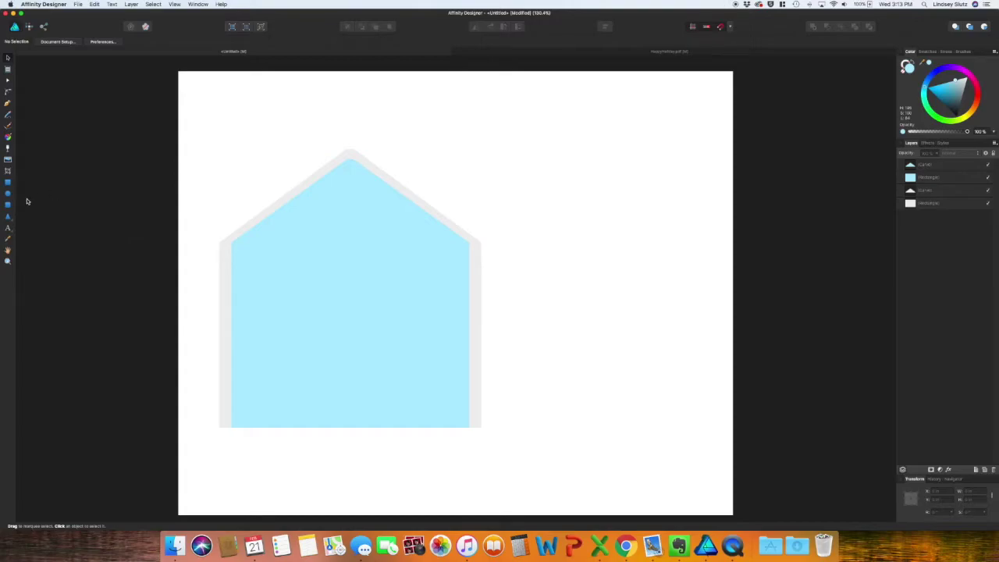
Step: Draw a triangle about 4.0 by 2.9 in over the envelope body and fill it with the envelope's sampled grey
left_click(8, 216)
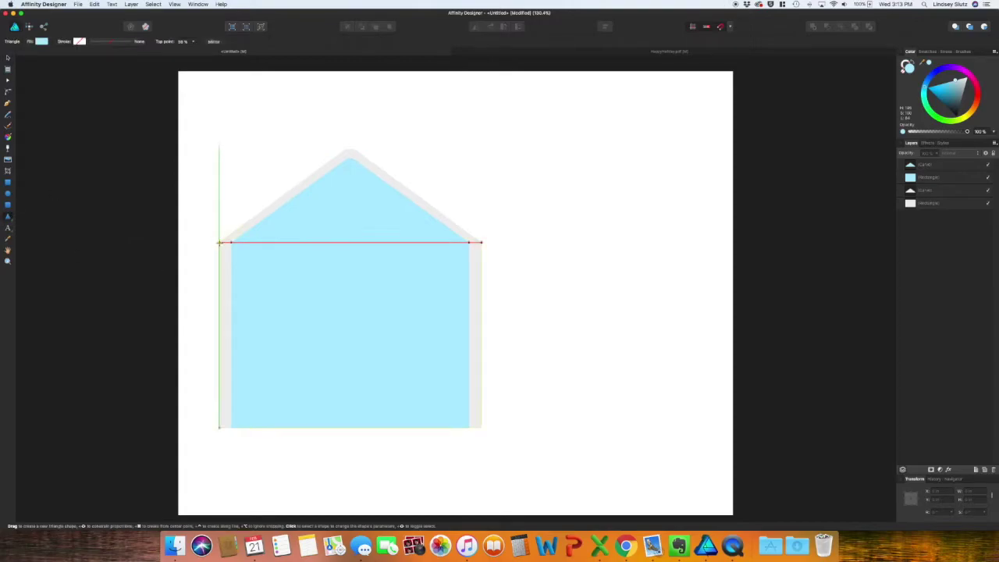
left_click_drag(220, 242, 440, 401)
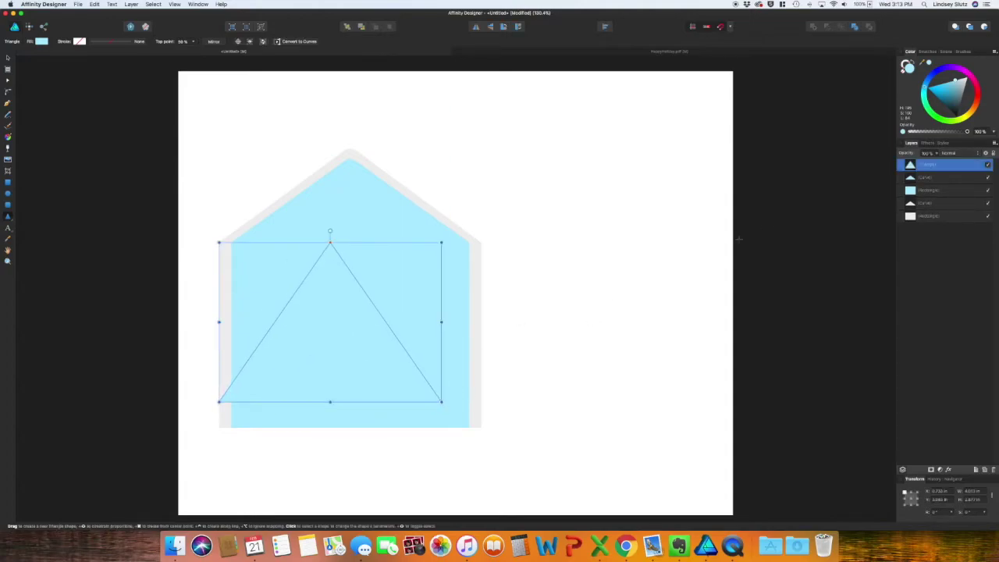
left_click_drag(927, 64, 473, 276)
left_click(928, 65)
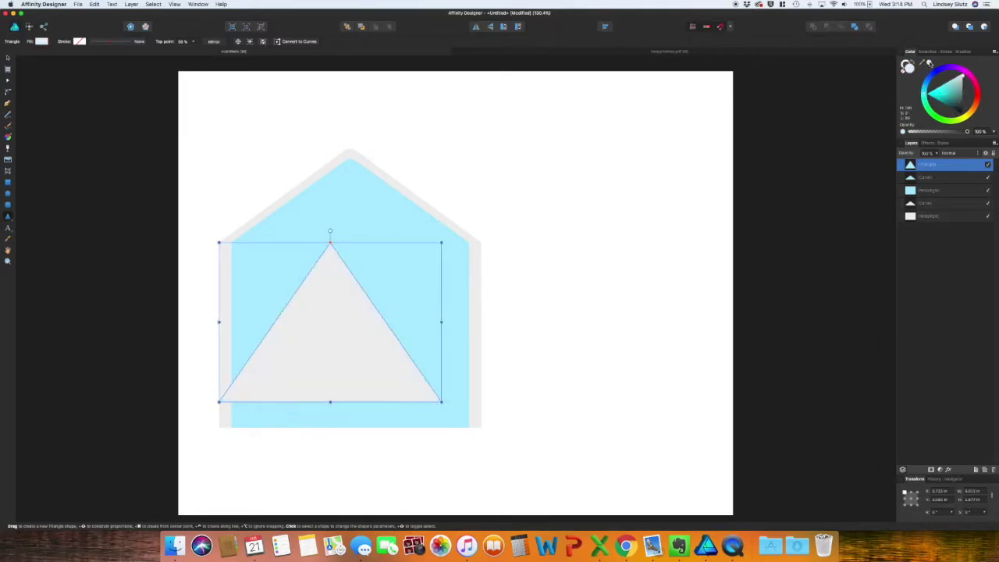
Step: Rotate the grey triangle -90° and fit it against the envelope body's left edge, matching the body's height
key("v")
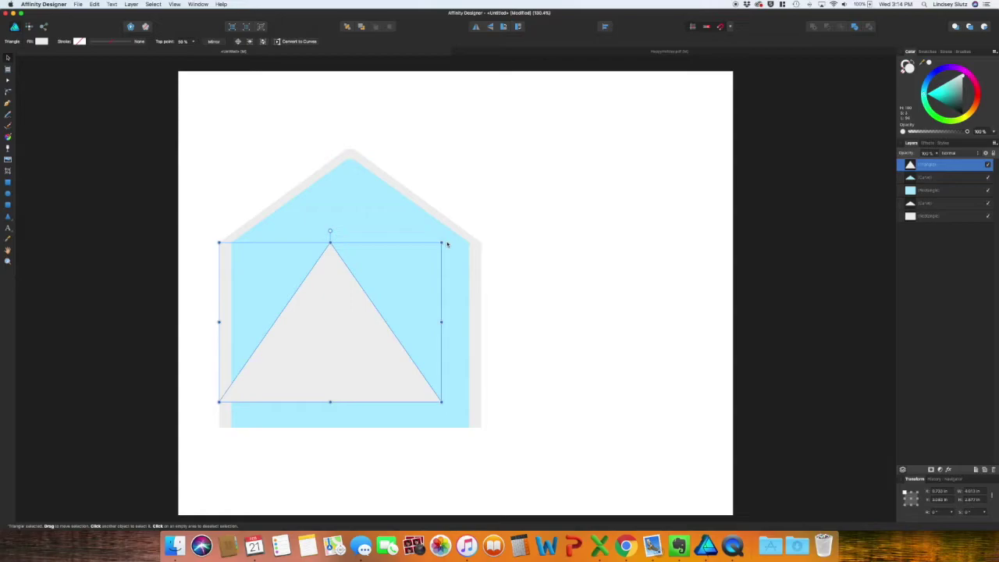
left_click_drag(446, 251, 381, 393)
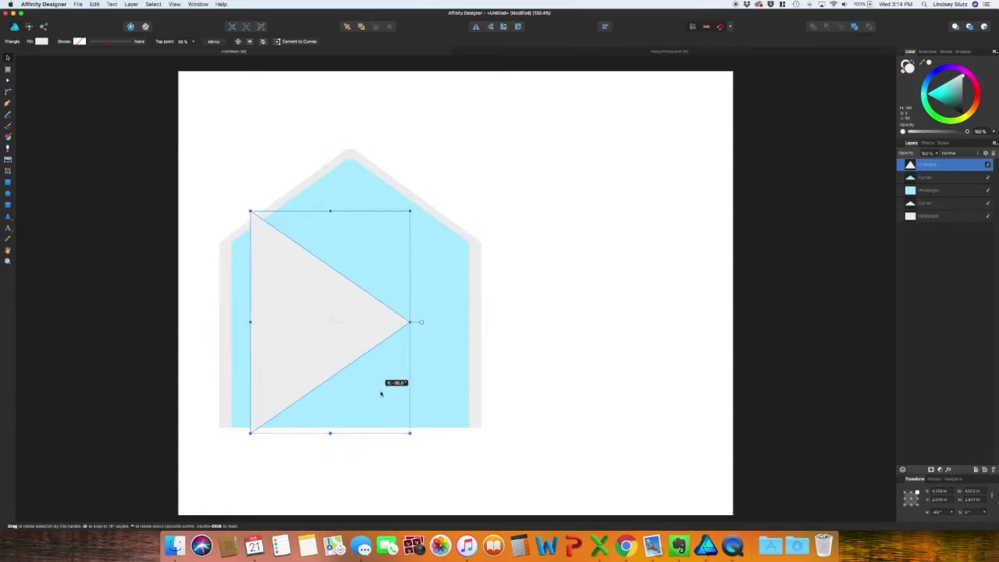
left_click_drag(325, 343, 295, 337)
left_click_drag(299, 212, 297, 243)
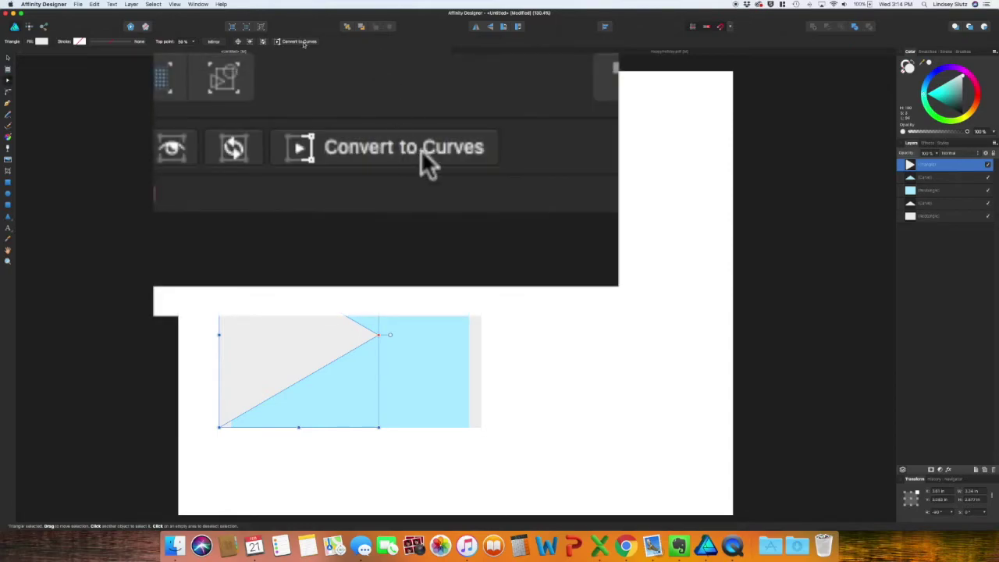
Step: Convert the side triangle to curves and move its tip node to the envelope's horizontal centre, slightly higher than before
left_click(299, 41)
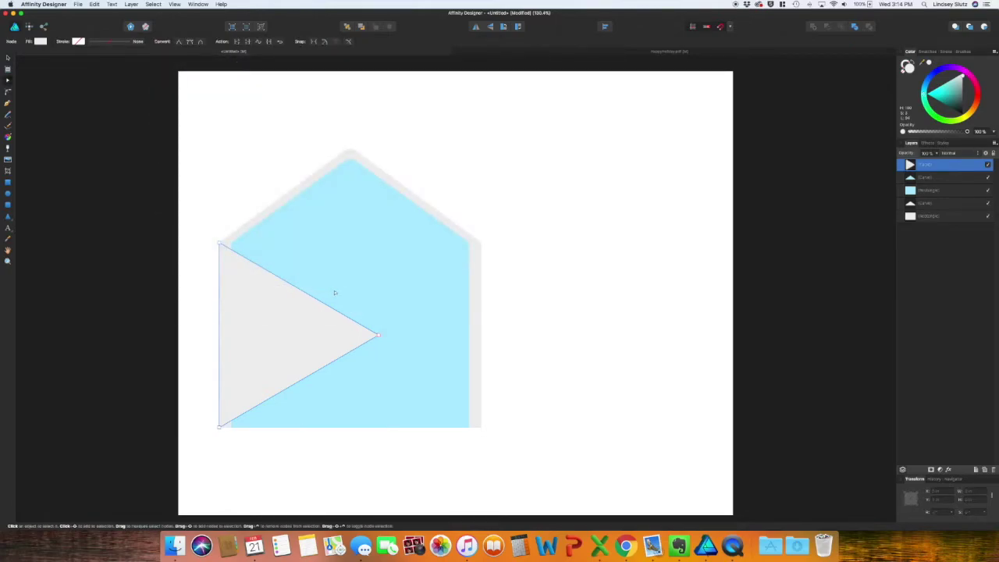
left_click(379, 336)
left_click_drag(379, 336, 349, 308)
key("v")
Step: Duplicate the left side flap, flip the copy horizontally and align it with the envelope body's right edge
key("super+c")
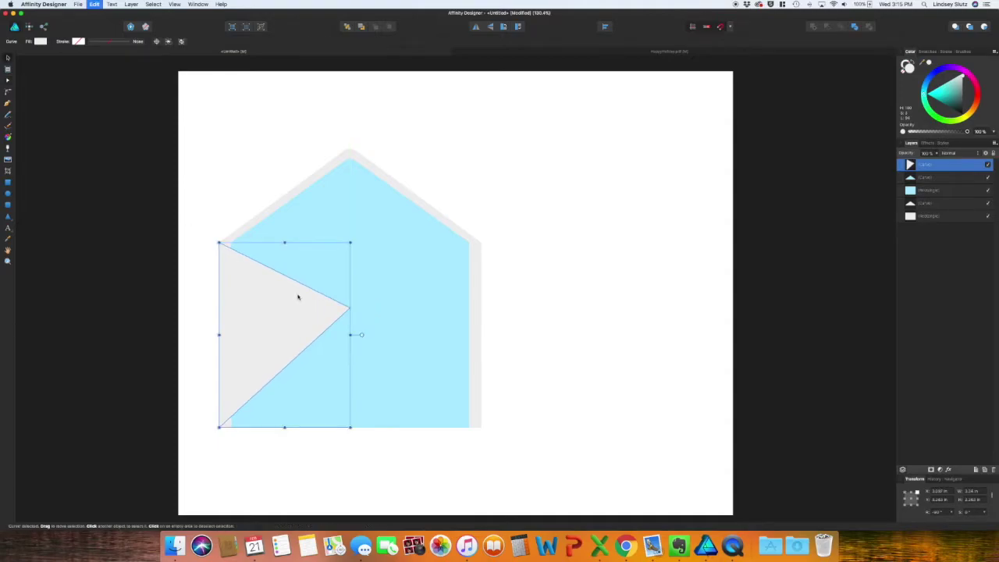
key("super+v")
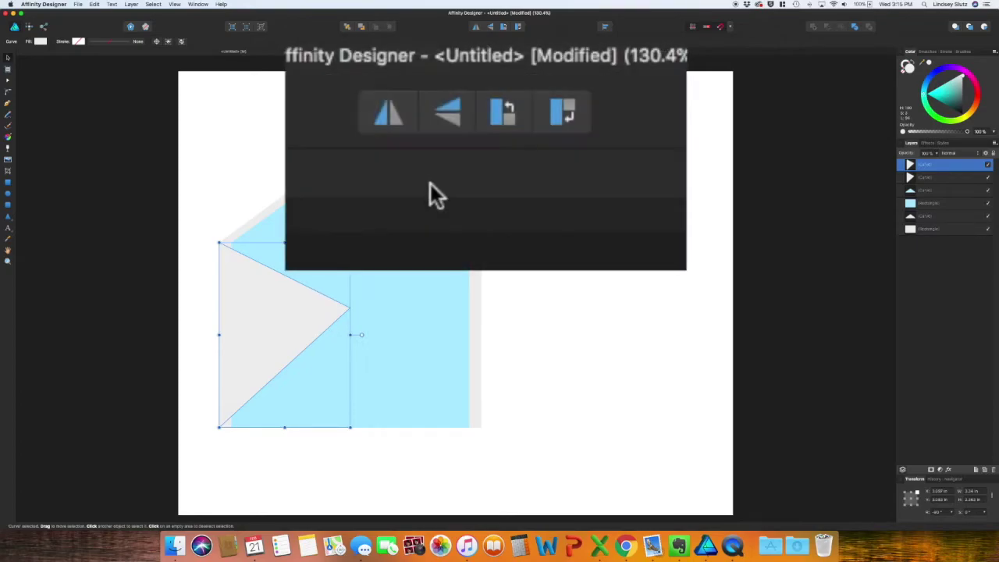
left_click(476, 28)
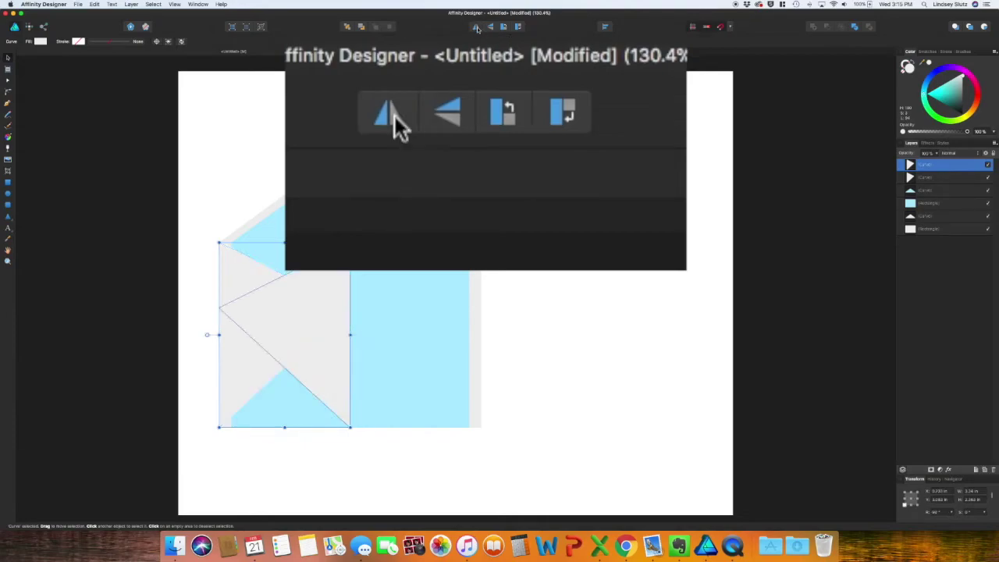
left_click_drag(324, 356, 453, 357)
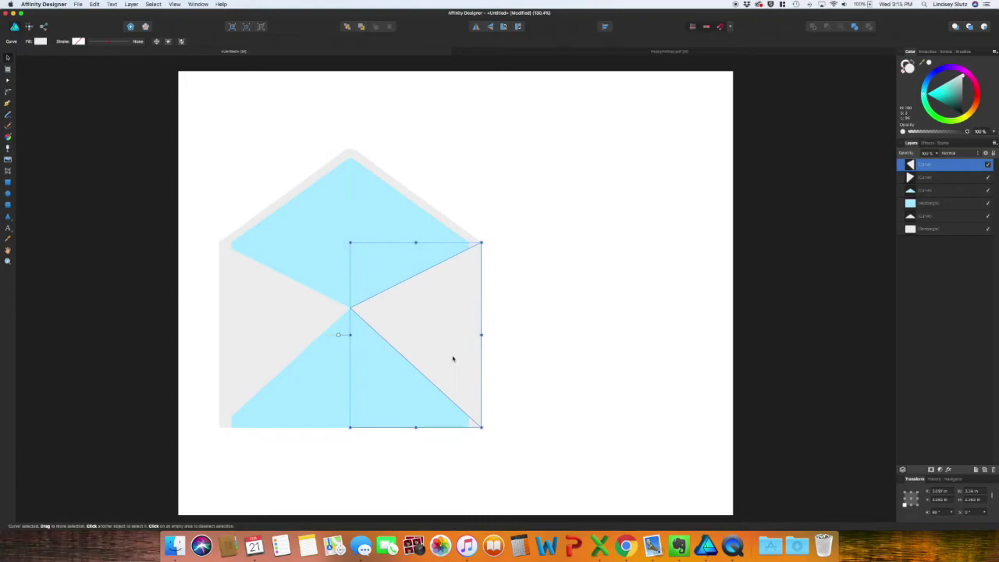
left_click(529, 374)
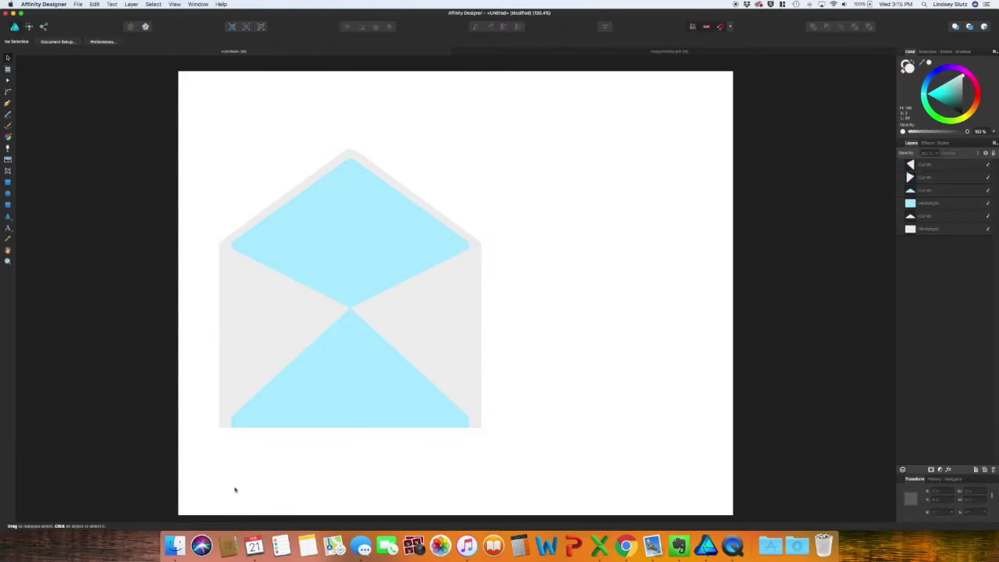
Step: Draw a grey bottom flap triangle about 4.7 by 2.3 in along the envelope's lower edge and round its top point
left_click(9, 216)
mouse_move(270, 415)
left_mouse_down()
mouse_move(468, 419)
mouse_move(481, 299)
mouse_move(218, 427)
left_mouse_up()
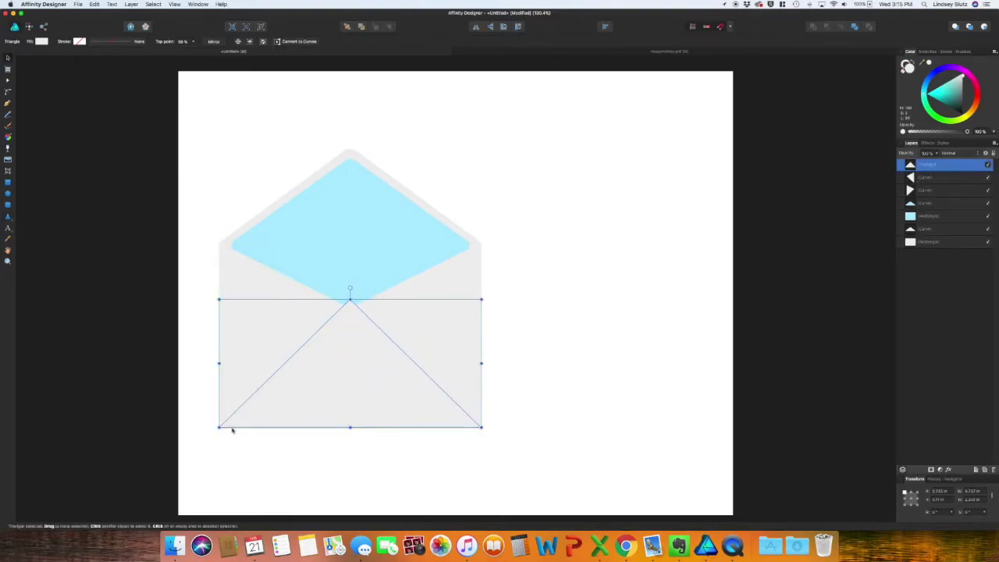
left_click(8, 92)
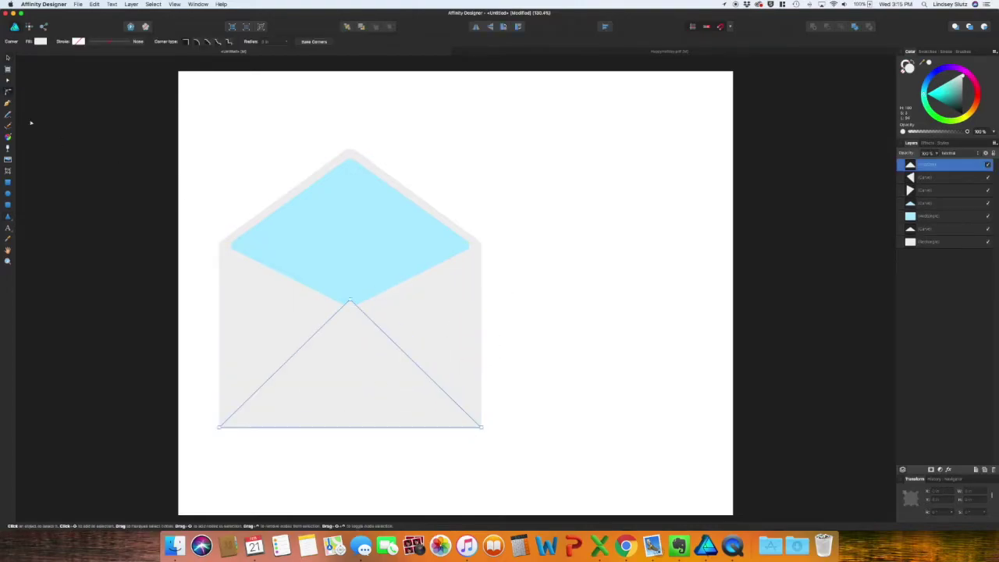
left_click(350, 302)
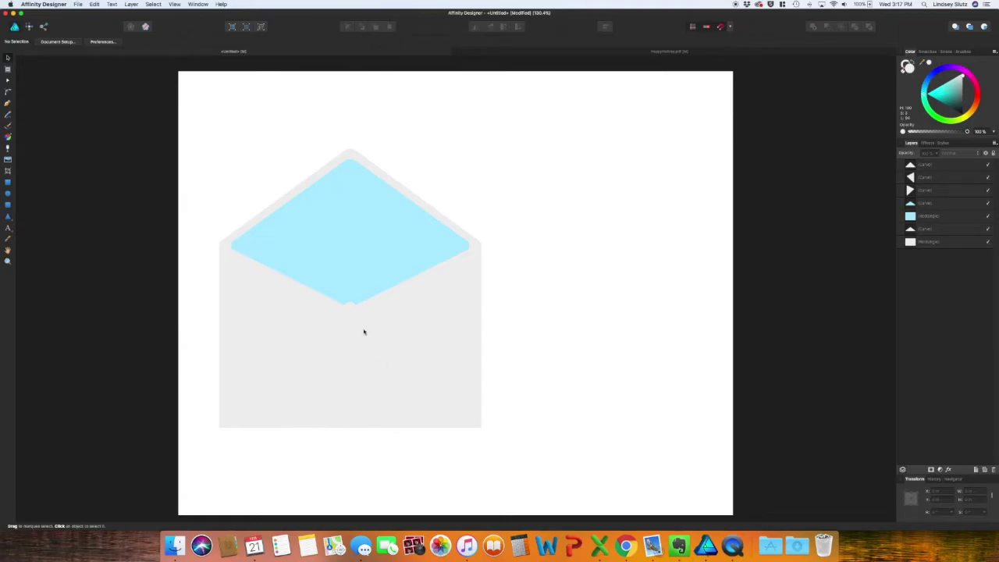
Step: Turn on an outer shadow for the envelope's bottom flap
left_click(355, 341)
left_click(927, 143)
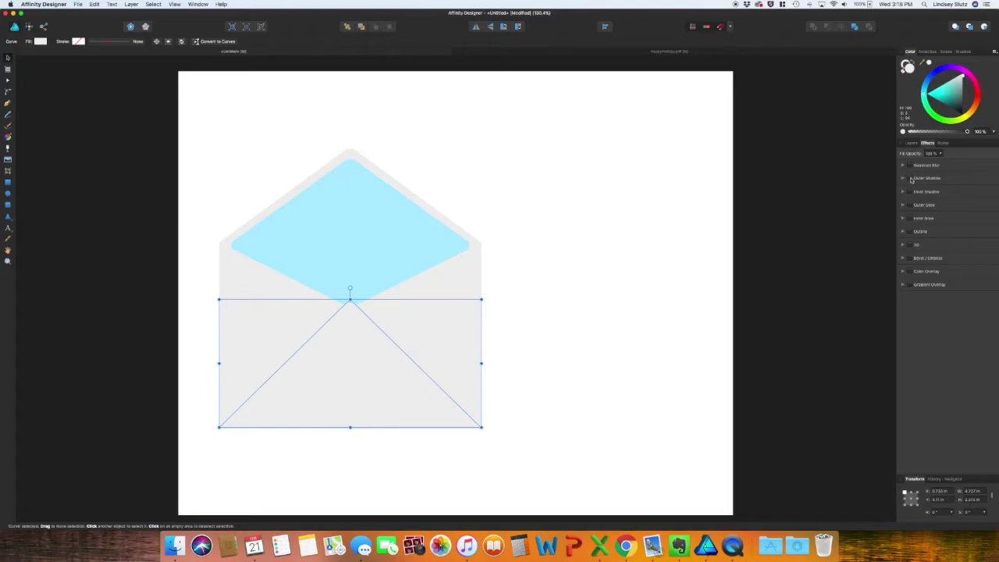
left_click(910, 179)
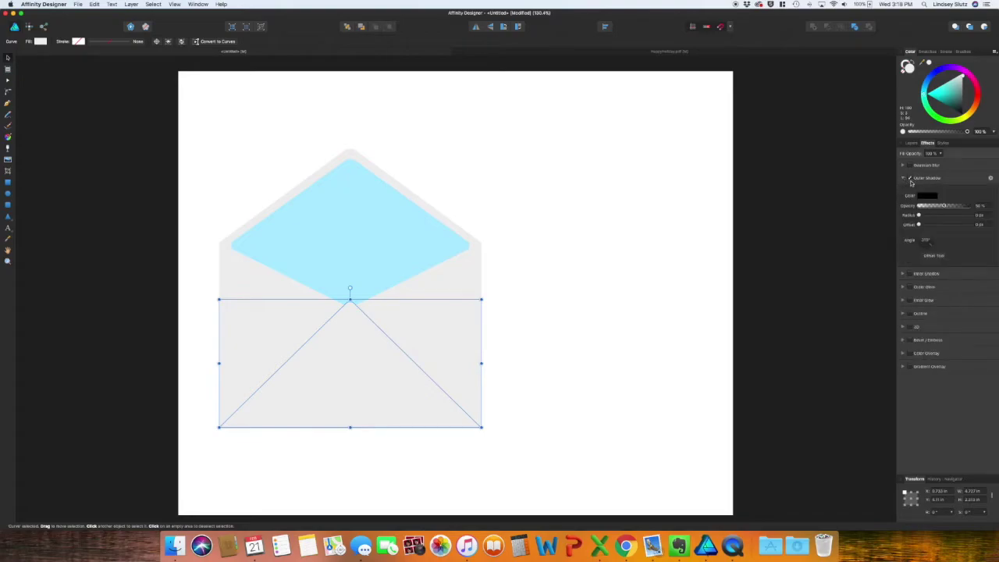
left_click(560, 349)
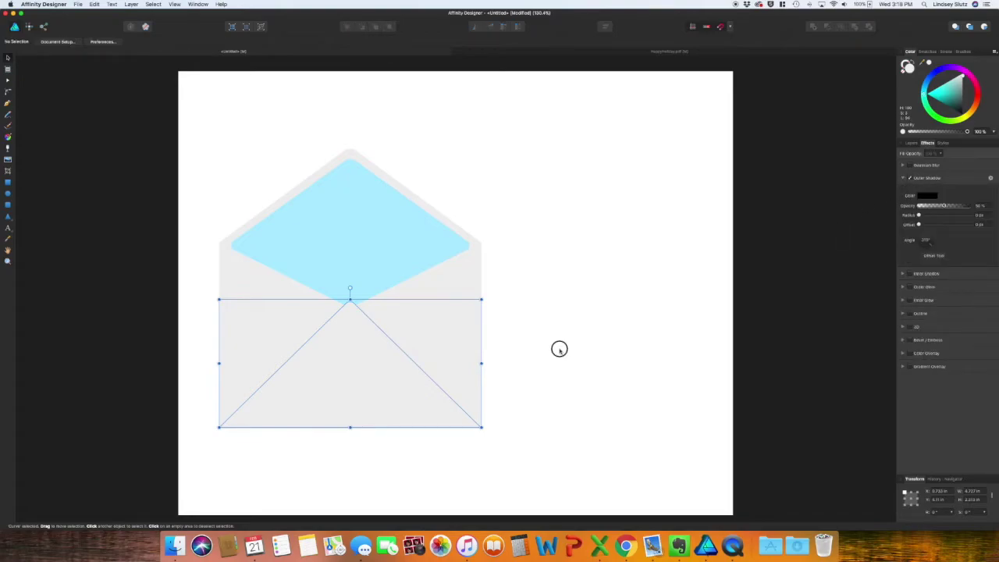
Step: Set the bottom flap's outer shadow to a 90° angle, 1 px radius and 0.7 px offset
left_click(377, 390)
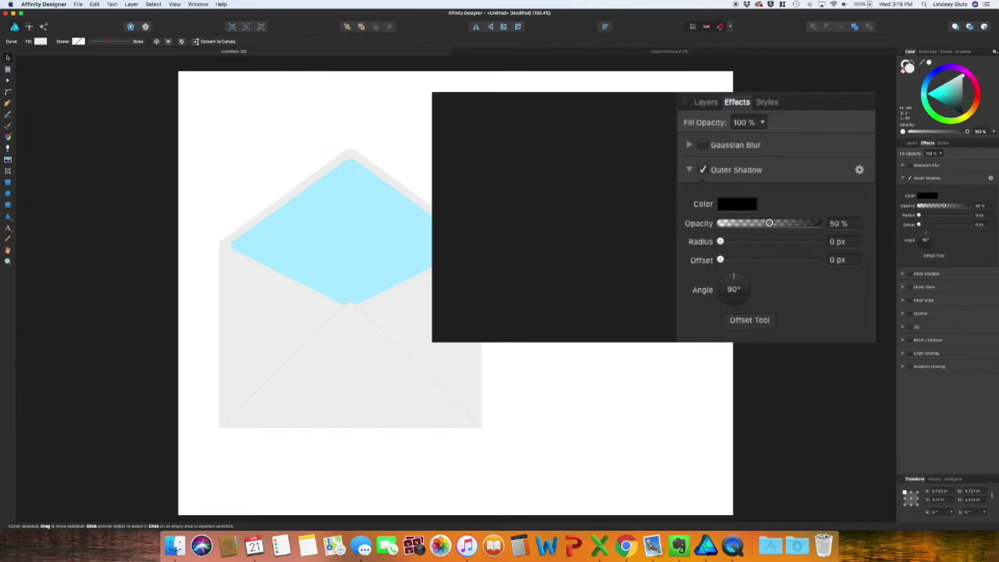
left_click(391, 383)
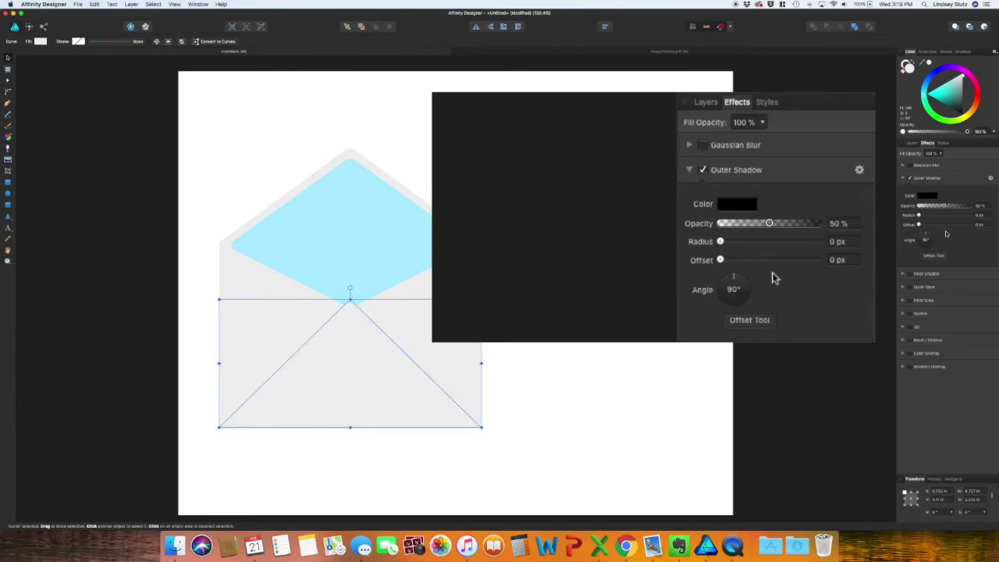
mouse_move(919, 224)
left_mouse_down()
mouse_move(926, 224)
mouse_move(921, 215)
mouse_move(948, 220)
mouse_move(931, 219)
left_mouse_up()
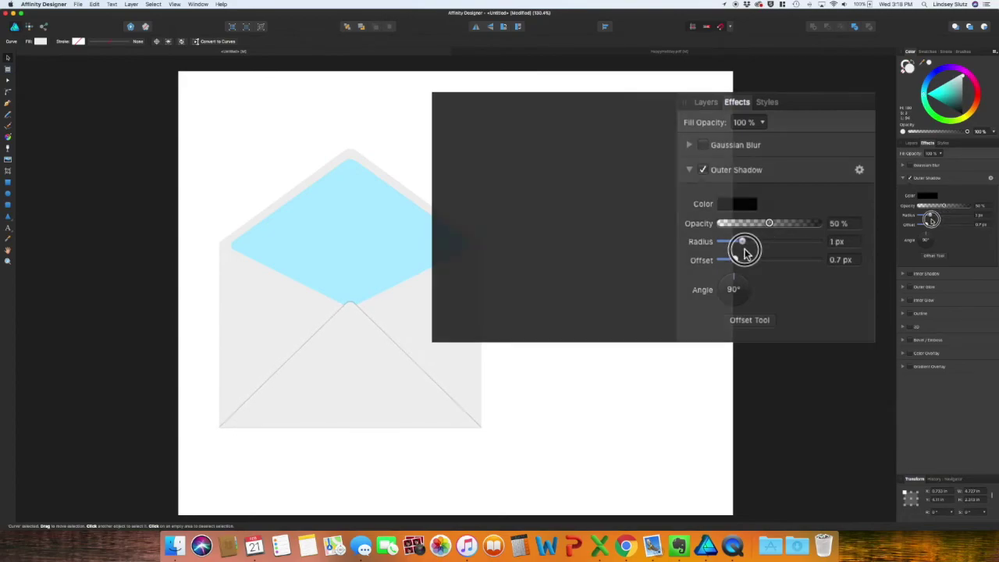
left_click(734, 306)
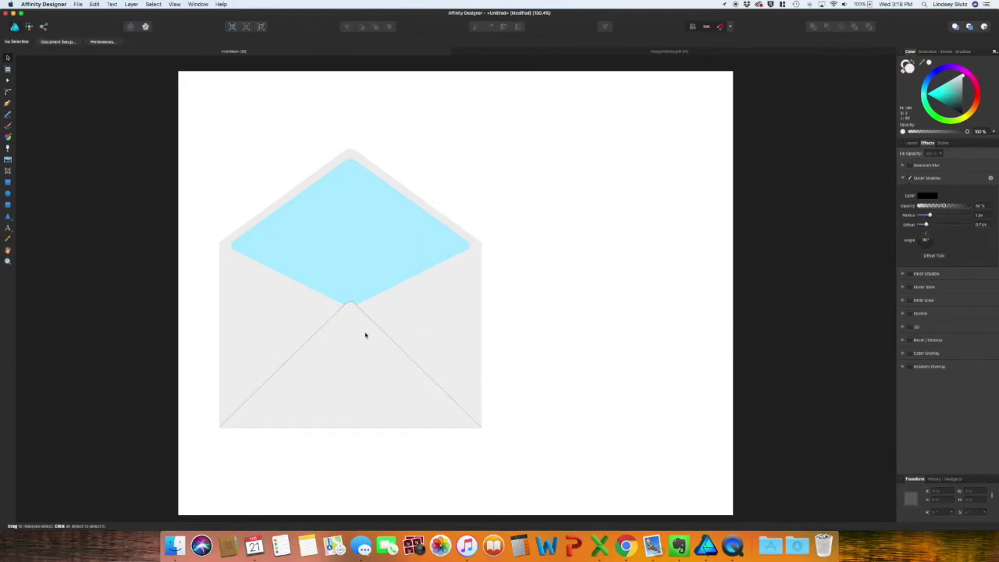
left_click(357, 382)
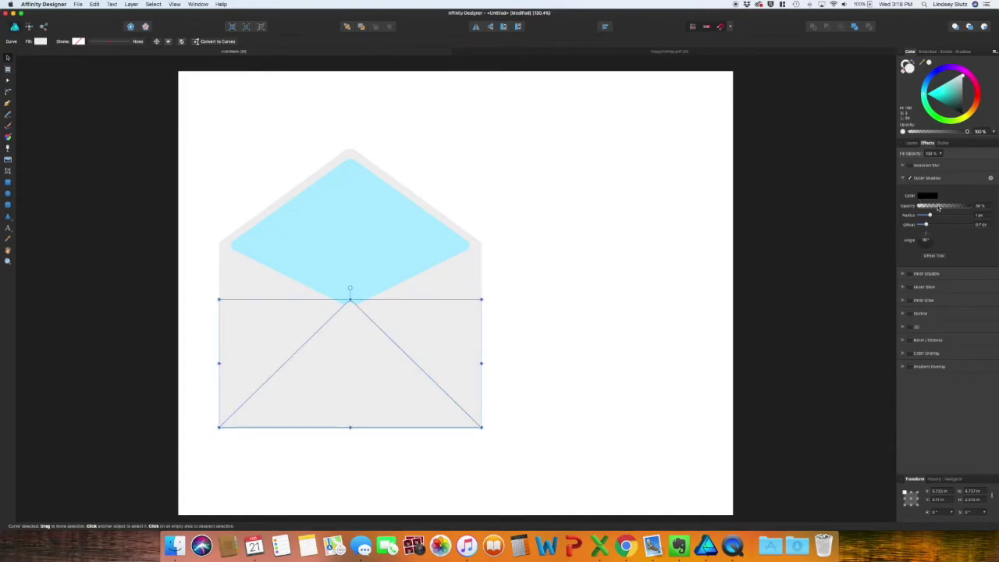
left_click(684, 310)
Step: Turn on an outer shadow for the left and right side flaps together
left_click(385, 326)
left_click(306, 321, "shift")
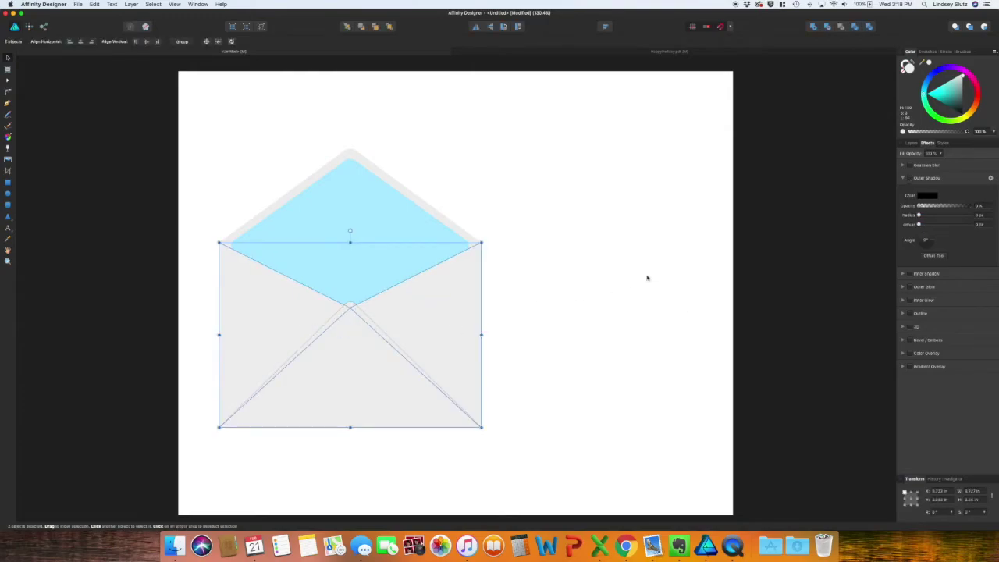
left_click(910, 179)
left_click(640, 248)
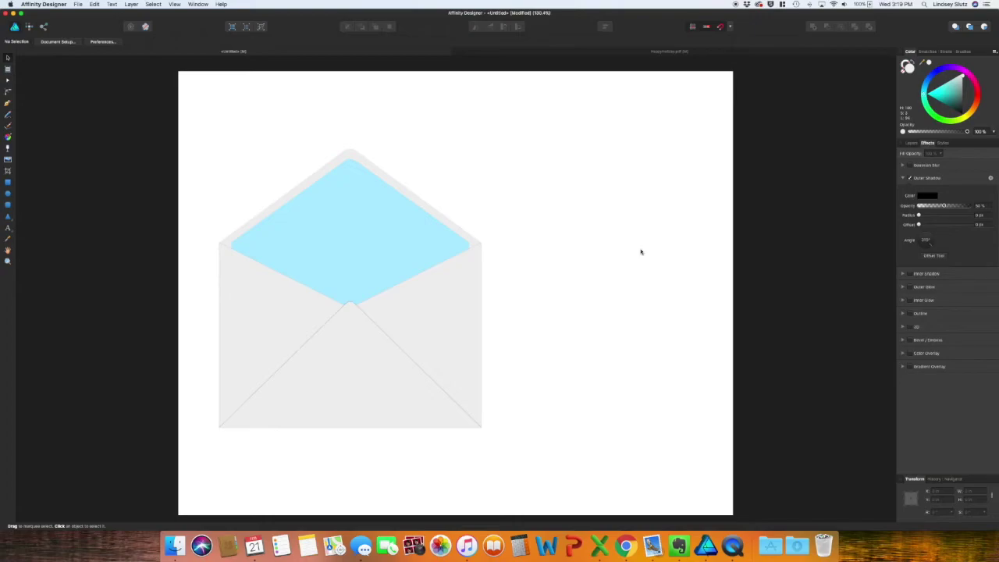
Step: Set the side flaps' outer shadow angle to 90° and give the shadow a small offset
left_click(419, 310)
left_click(281, 314, "shift")
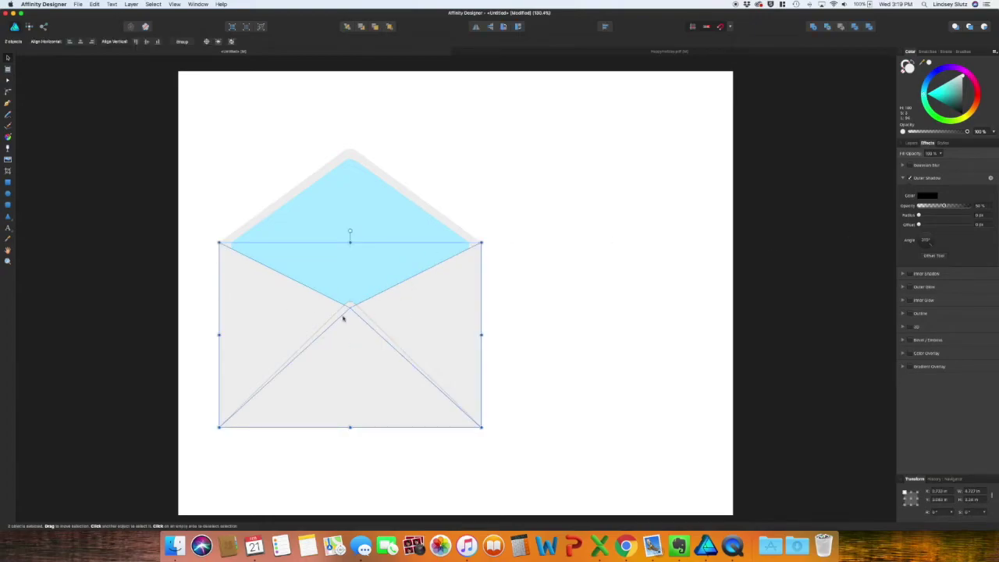
left_click_drag(919, 225, 921, 225)
left_click(647, 297)
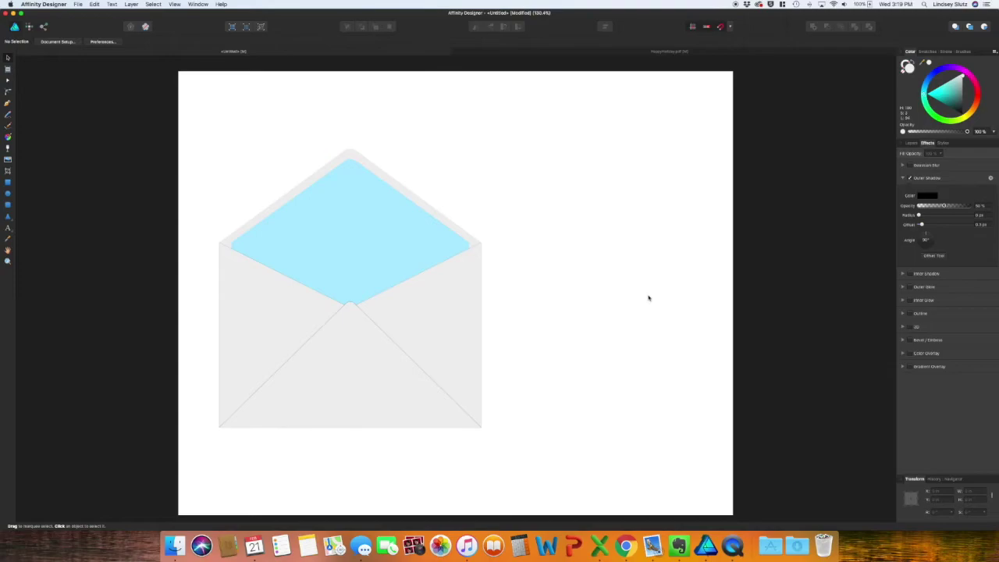
Step: Turn on an outer shadow for both light blue liner shapes, the upper triangle and the rectangle
left_click(376, 229)
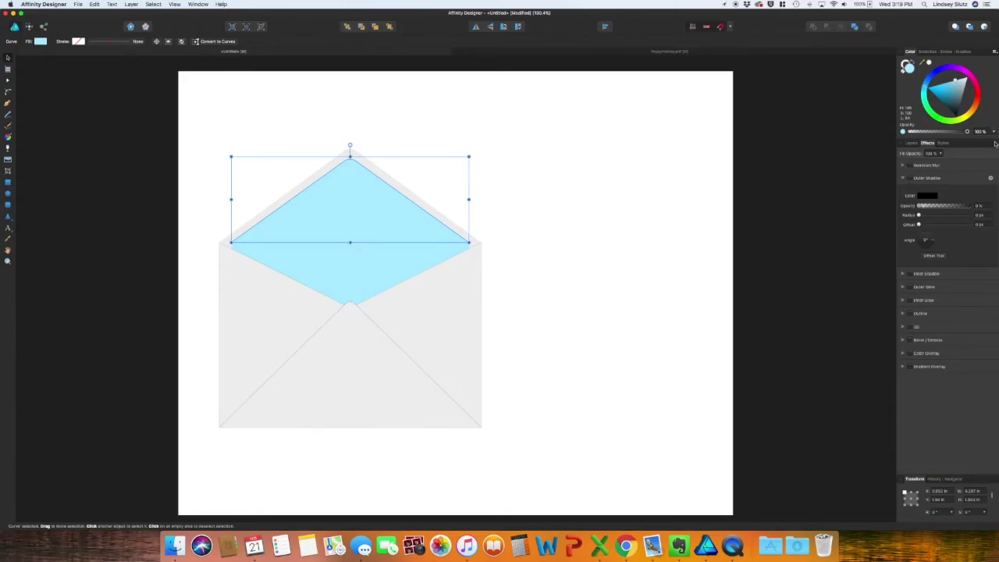
left_click(909, 179)
left_click(618, 241)
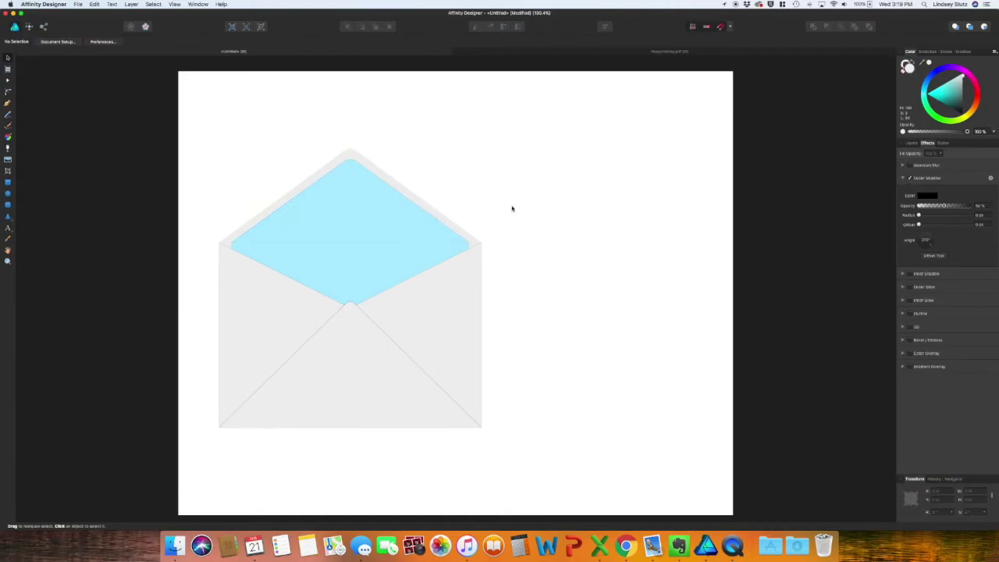
left_click(395, 258)
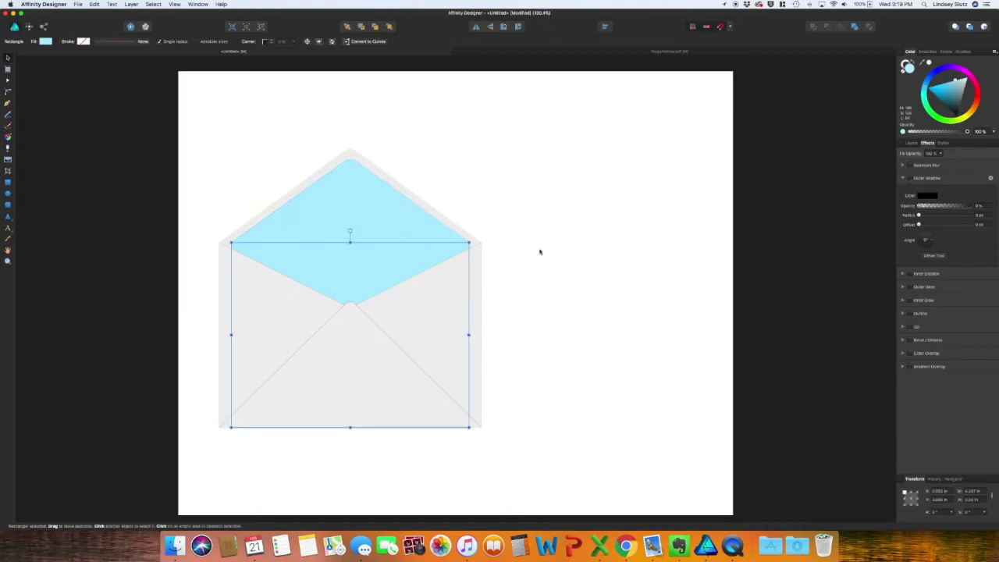
left_click(909, 179)
left_click(536, 151)
Step: Add an inner shadow to the liner's upper triangle with a 90° angle, 0.9 px radius and 0.7 px offset
left_click(378, 221)
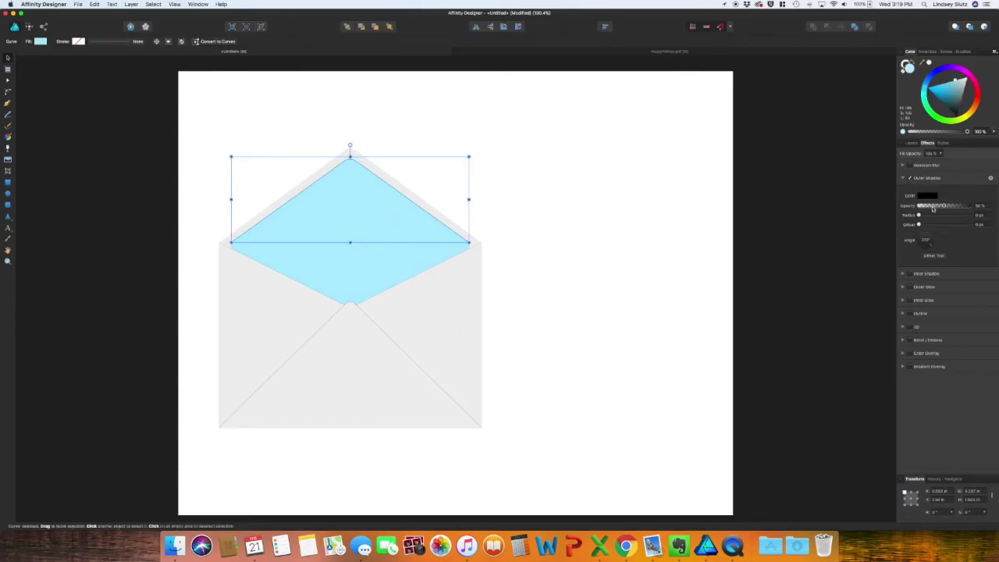
left_click(902, 177)
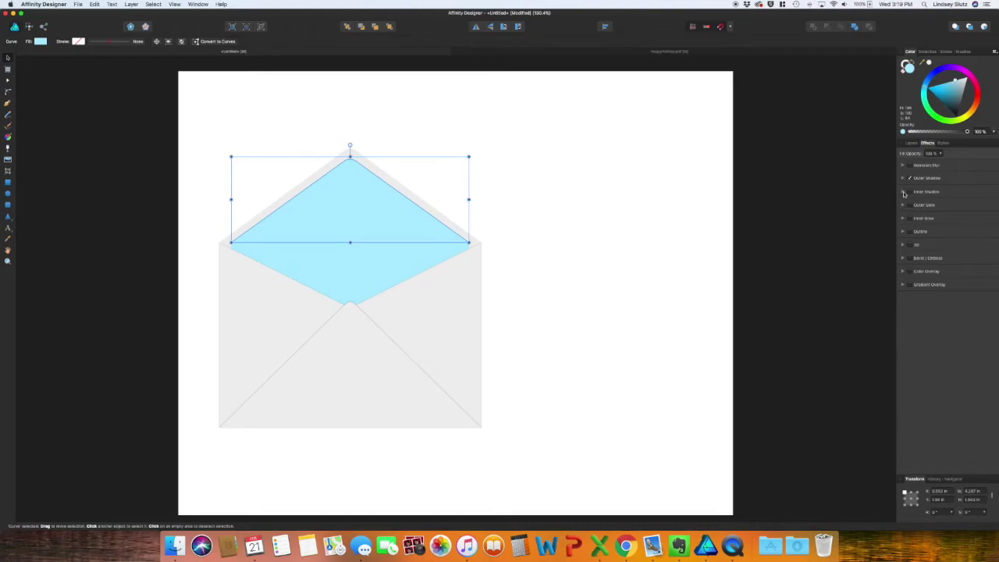
left_click(909, 191)
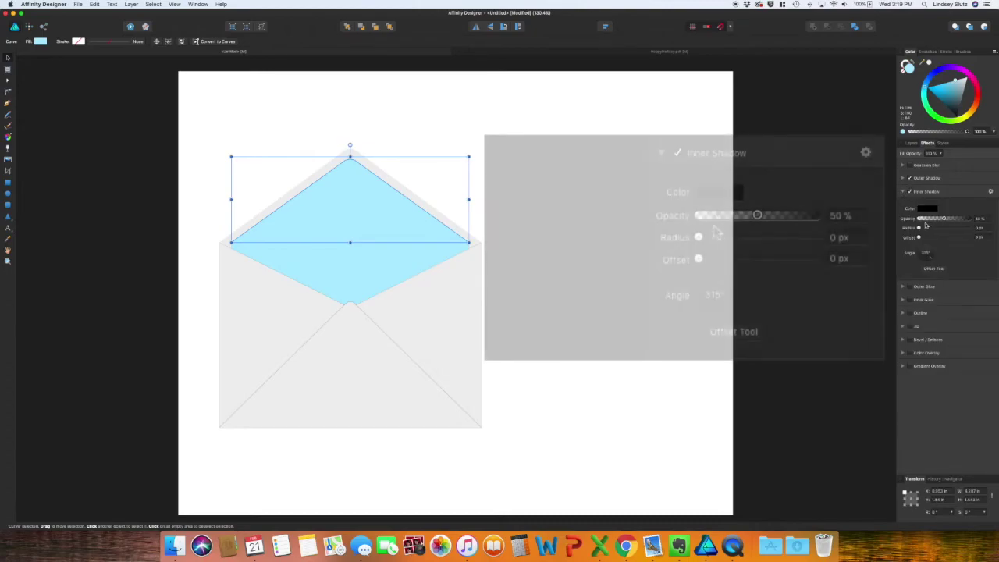
left_click(926, 248)
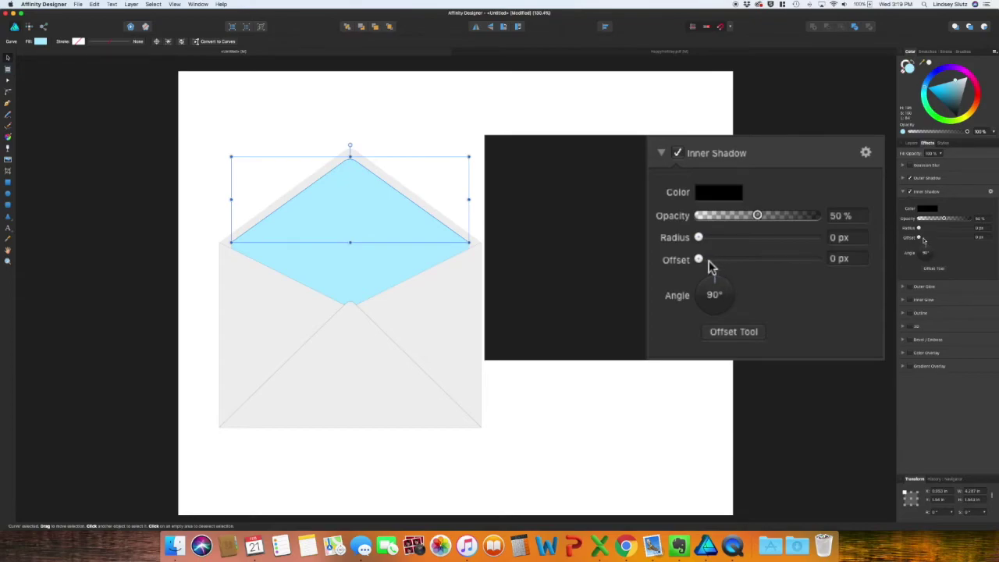
mouse_move(919, 238)
left_mouse_down()
mouse_move(937, 230)
mouse_move(929, 229)
left_mouse_up()
key("super+d")
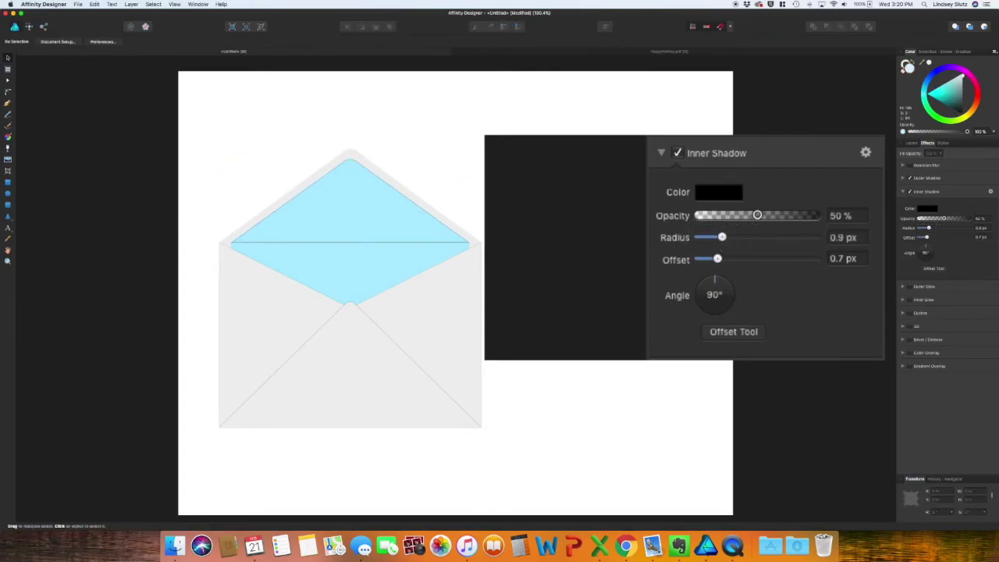
Step: Add an inner shadow to the grey top flap with a 90° angle and a small offset
left_click(469, 238)
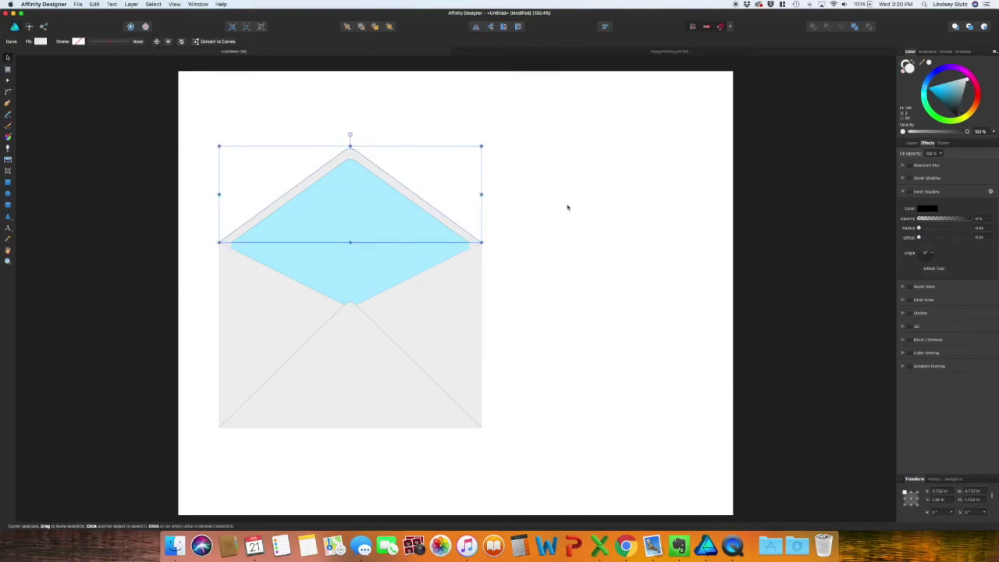
left_click(910, 191)
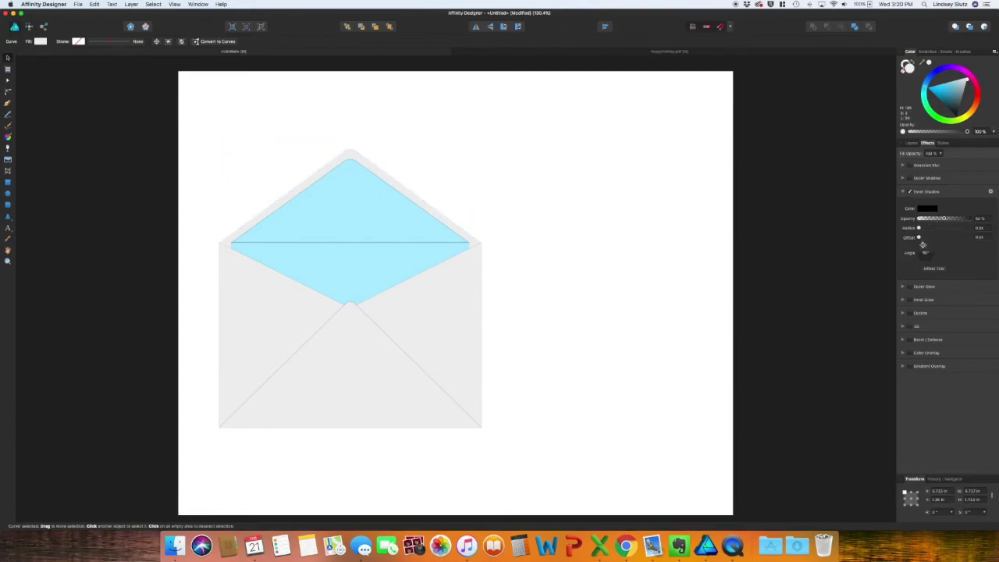
left_click_drag(921, 236, 922, 235)
left_click(561, 254)
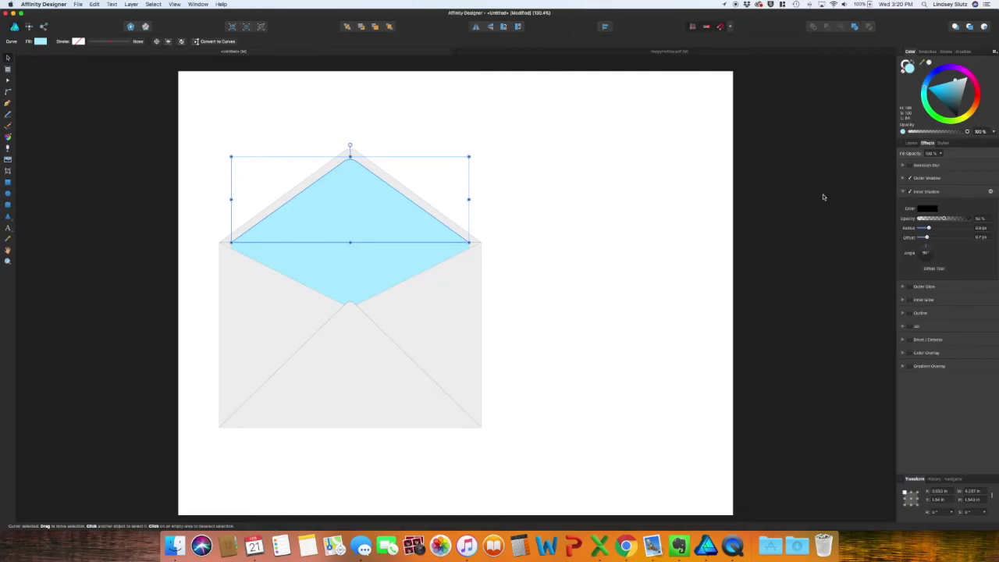
Step: Change the inner shadow colour of the liner's upper triangle from black to a muted violet-blue
left_click(925, 209)
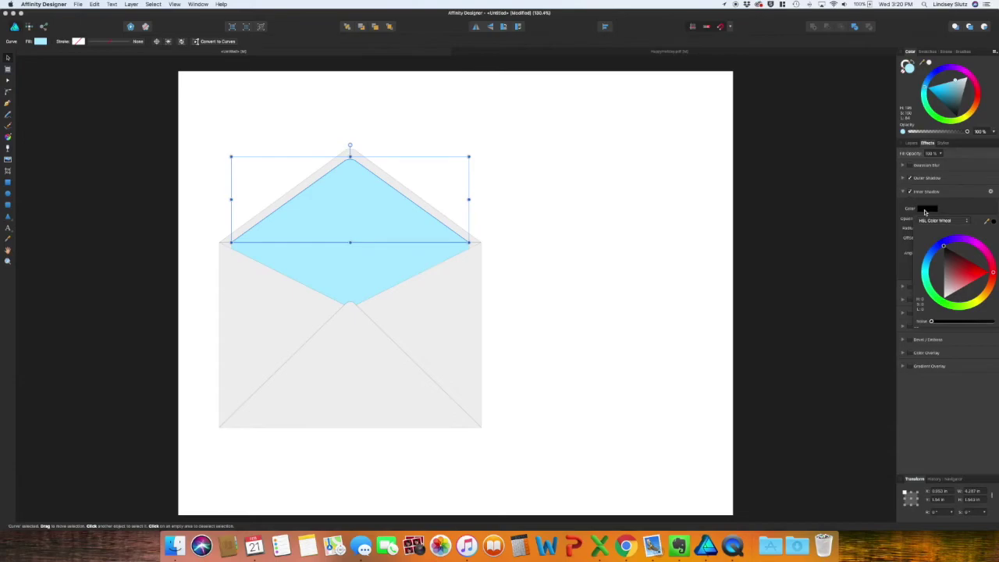
left_click(943, 243)
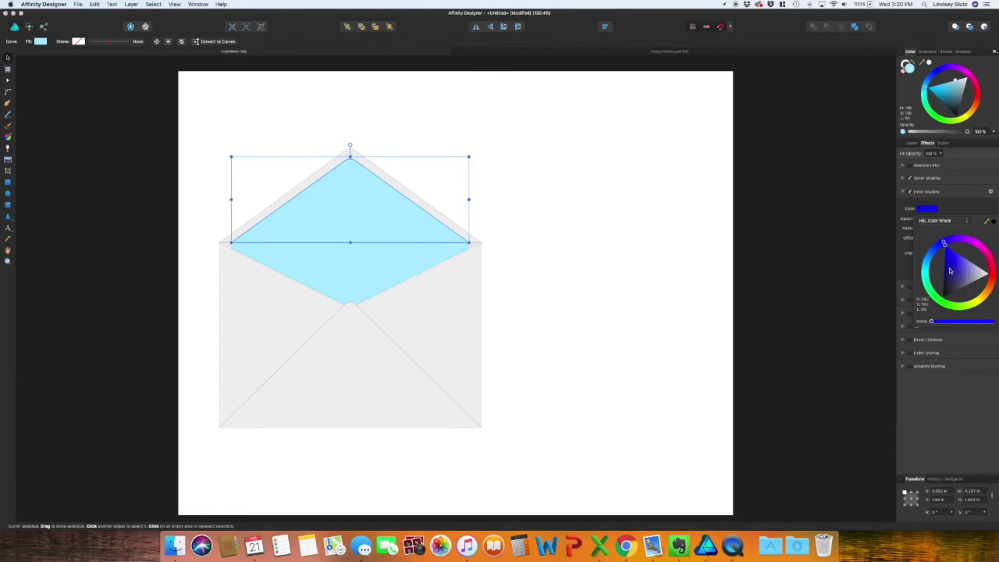
left_click_drag(944, 246, 962, 270)
left_click(635, 331)
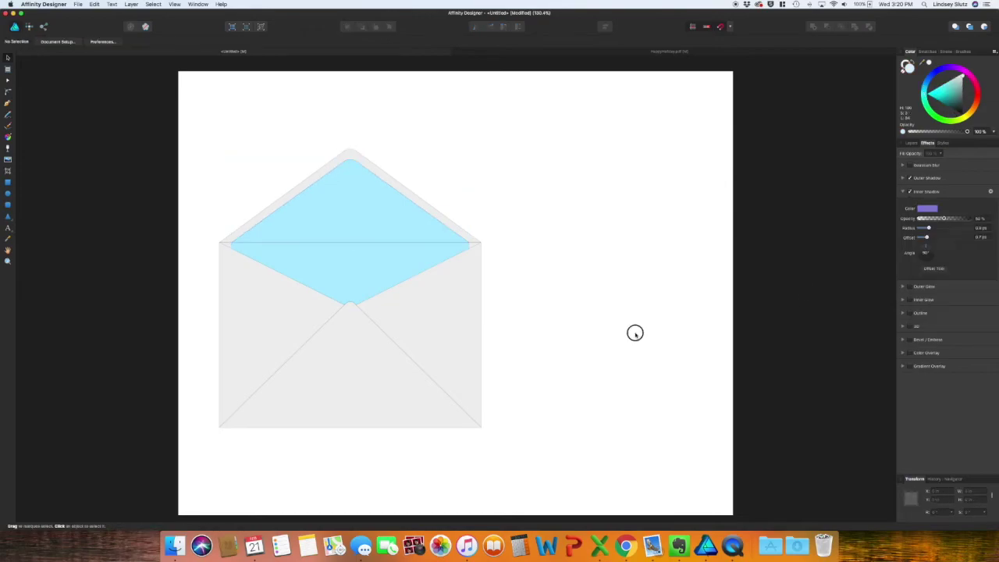
Step: Group all the envelope shapes and tilt the group slightly counterclockwise
left_click_drag(209, 142, 509, 465)
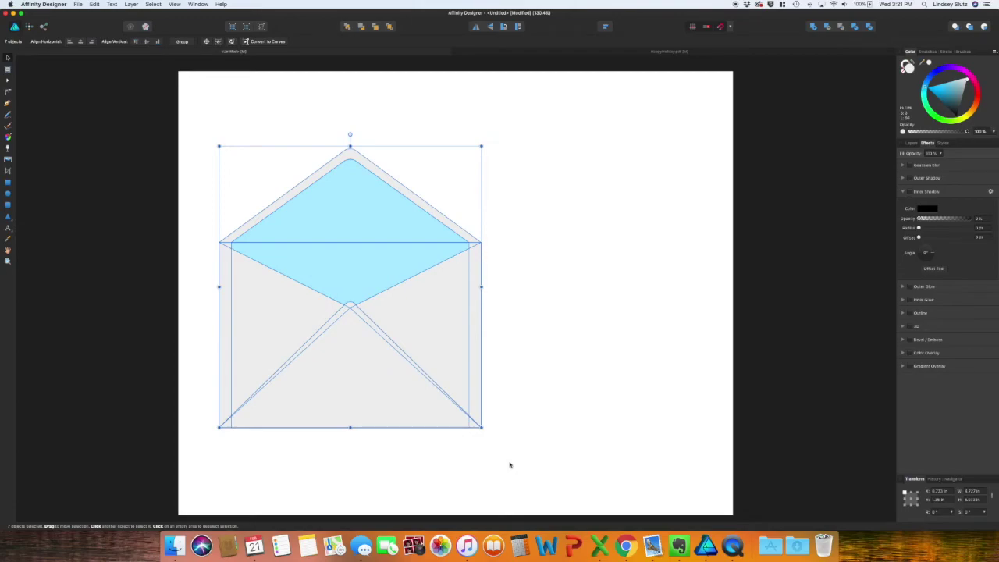
left_click(597, 396)
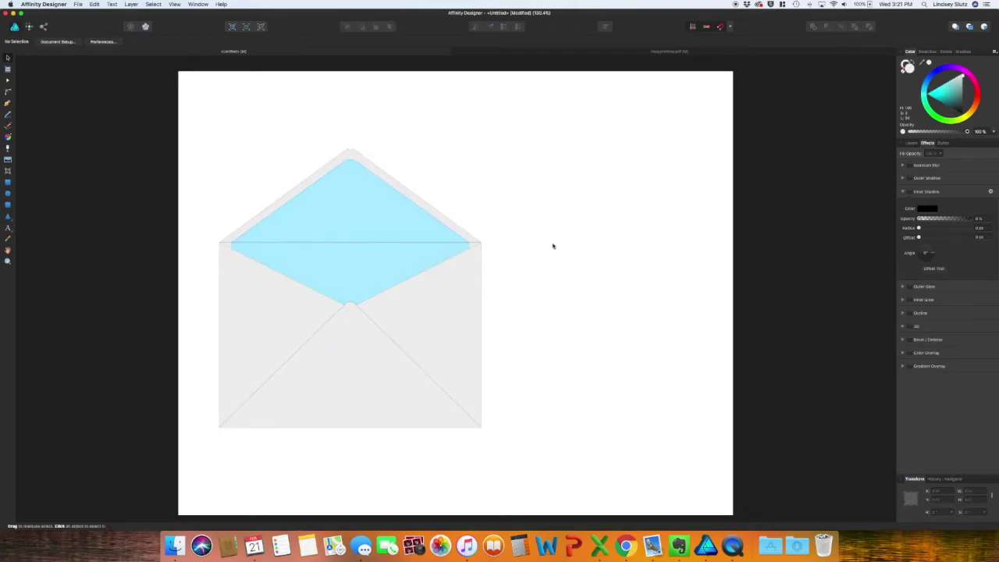
left_click_drag(529, 457, 192, 126)
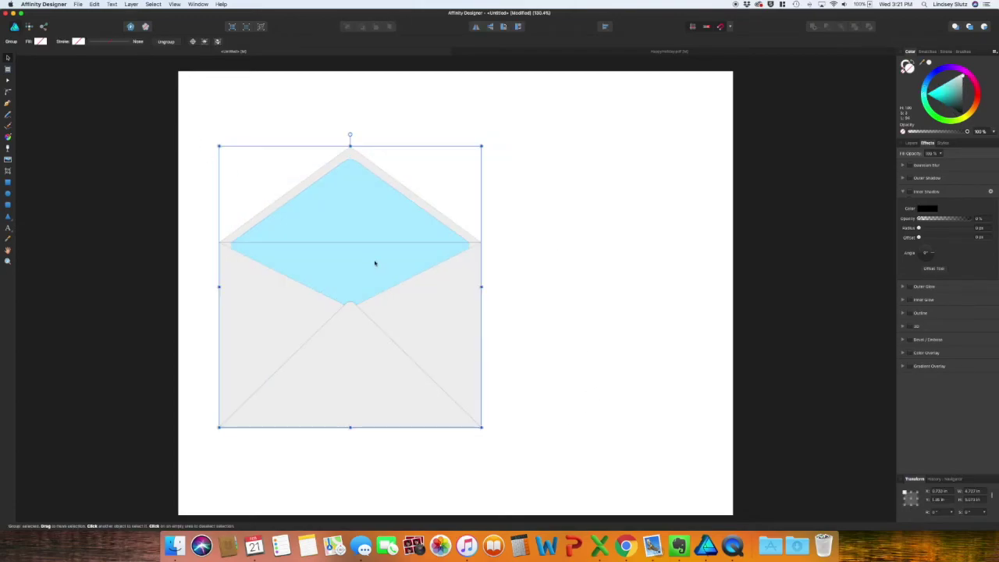
left_click_drag(484, 144, 468, 112)
left_click(575, 212)
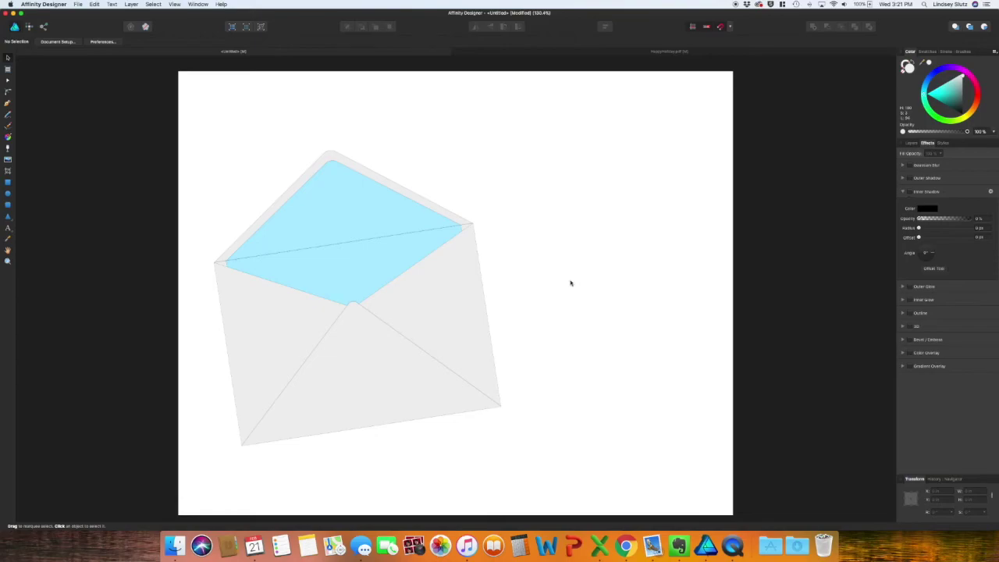
Step: Copy the Happy Holidays card front from the HappyHoliday.pdf document and paste it beside the envelope
left_click(544, 53)
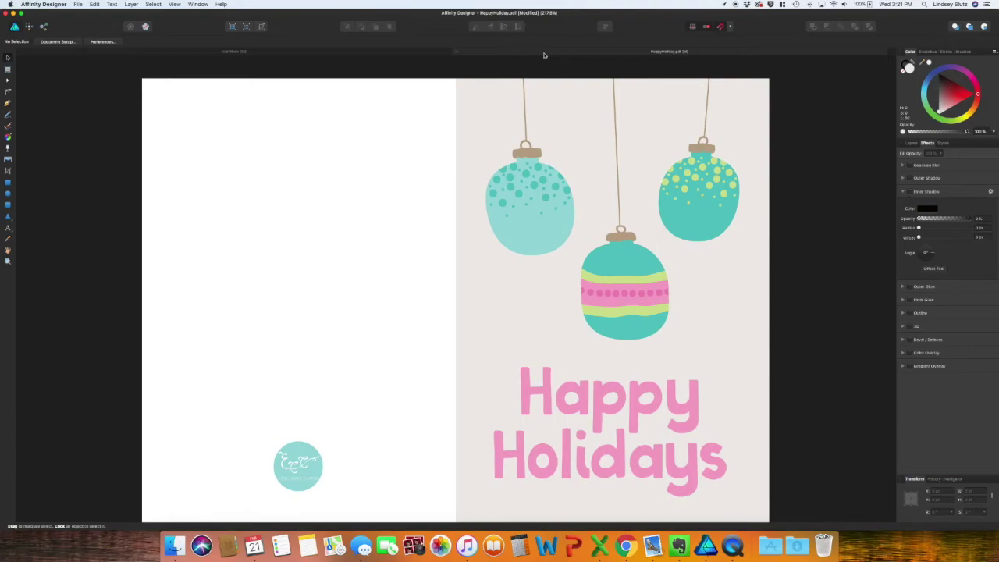
left_click(586, 186)
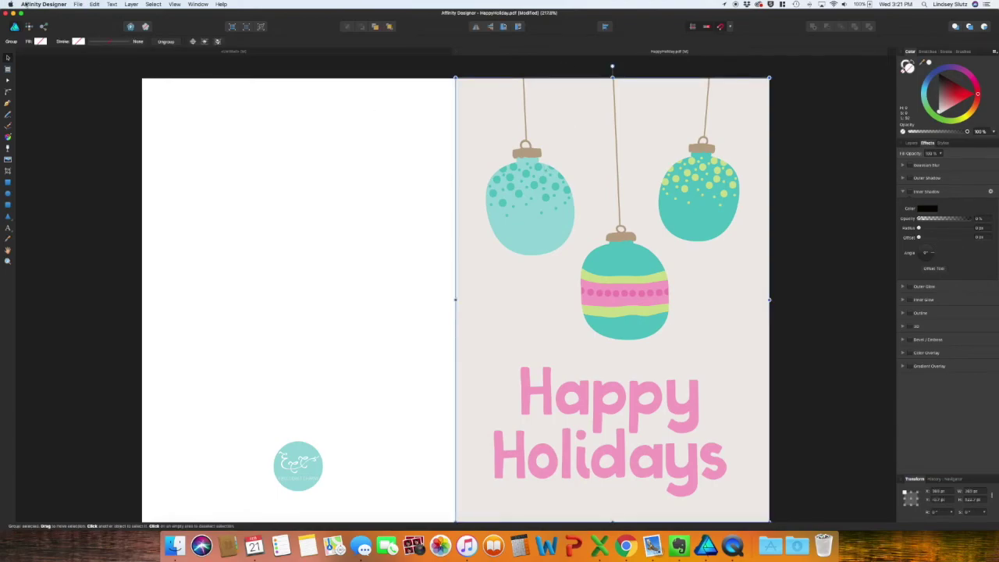
left_click(341, 52)
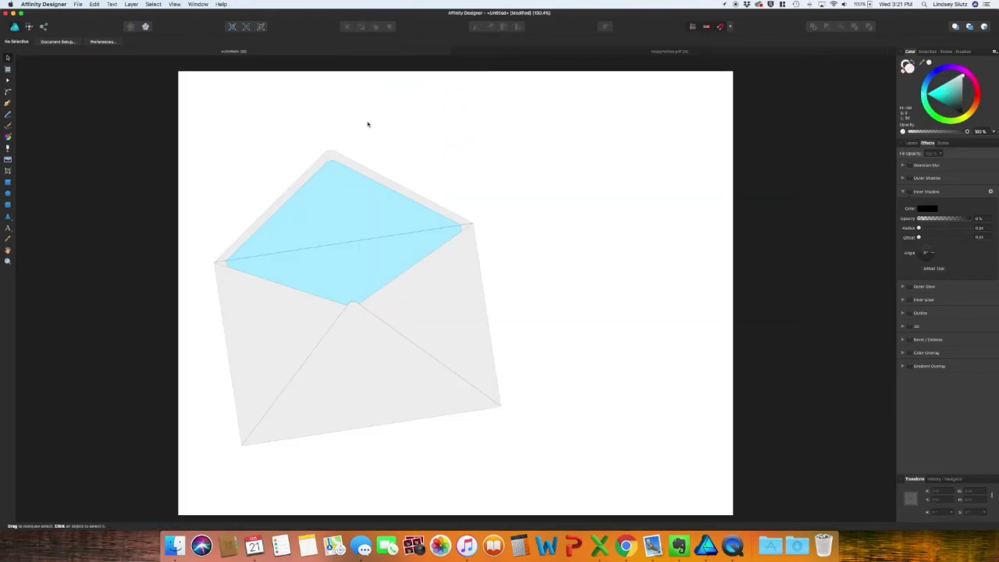
key("super+v")
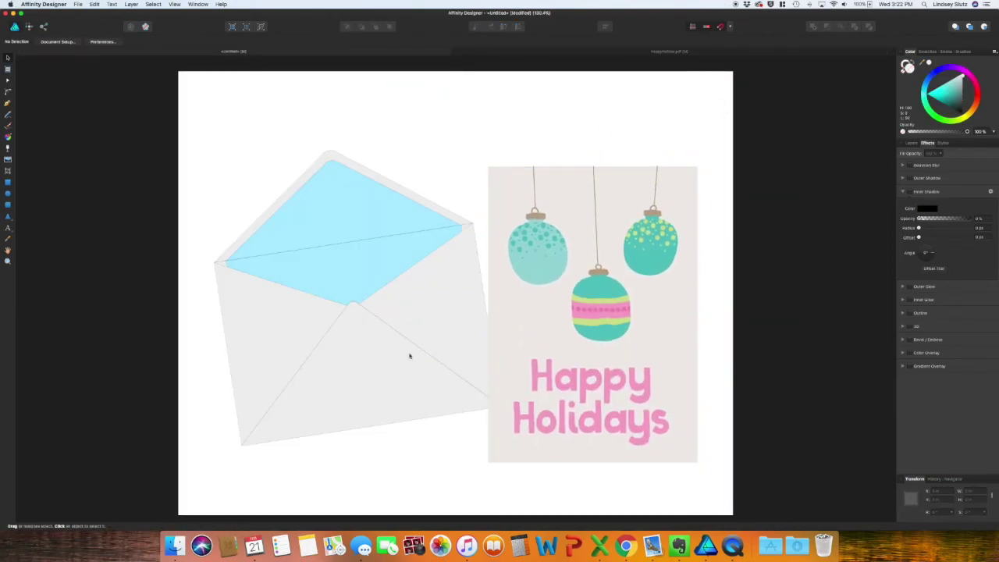
Step: Nudge the envelope group slightly upward, then shrink the Happy Holidays card and place it beside the envelope without overlap
left_click(415, 272)
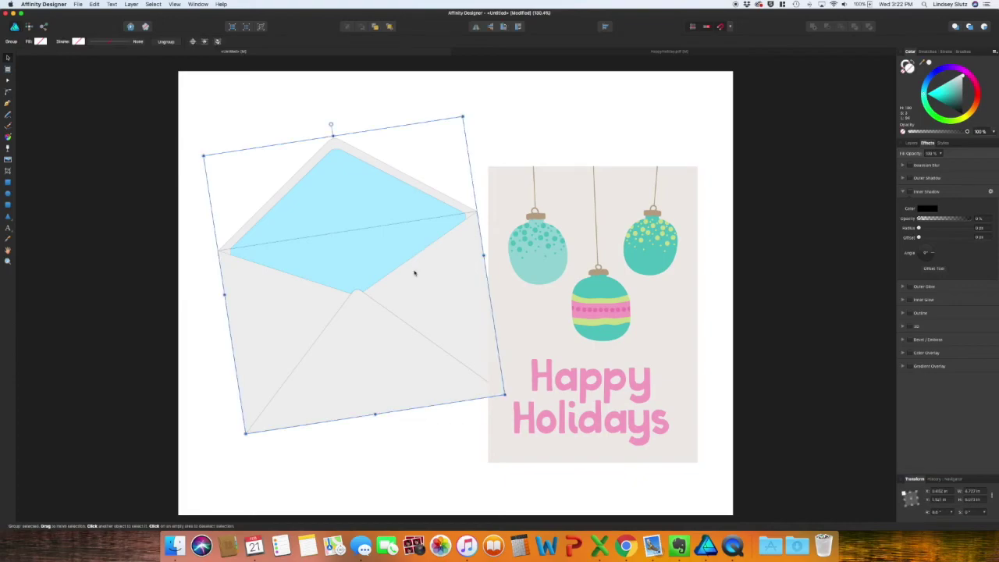
left_click(599, 352)
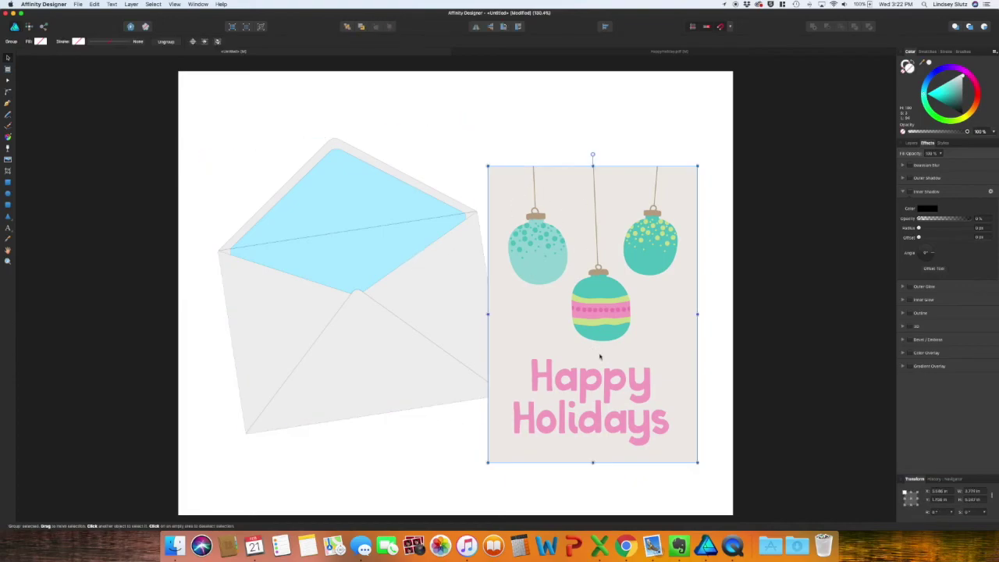
left_click_drag(490, 461, 506, 454)
Step: Recolour both light blue liner shapes of the envelope with the darker teal sampled from the card's ornaments
left_click(356, 258)
key("super+shift+g")
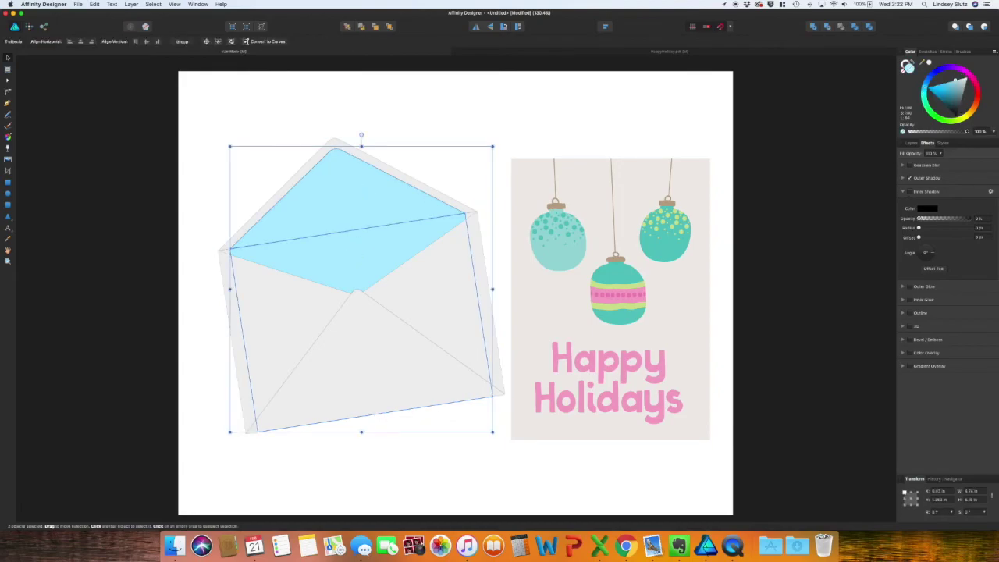
key("i")
left_click(567, 303)
left_click_drag(568, 302, 565, 235)
left_click(929, 62)
key("super+d")
Step: Recolour the envelope's grey body and flap shapes with the light teal of the card's leftmost ornament
left_click(457, 292)
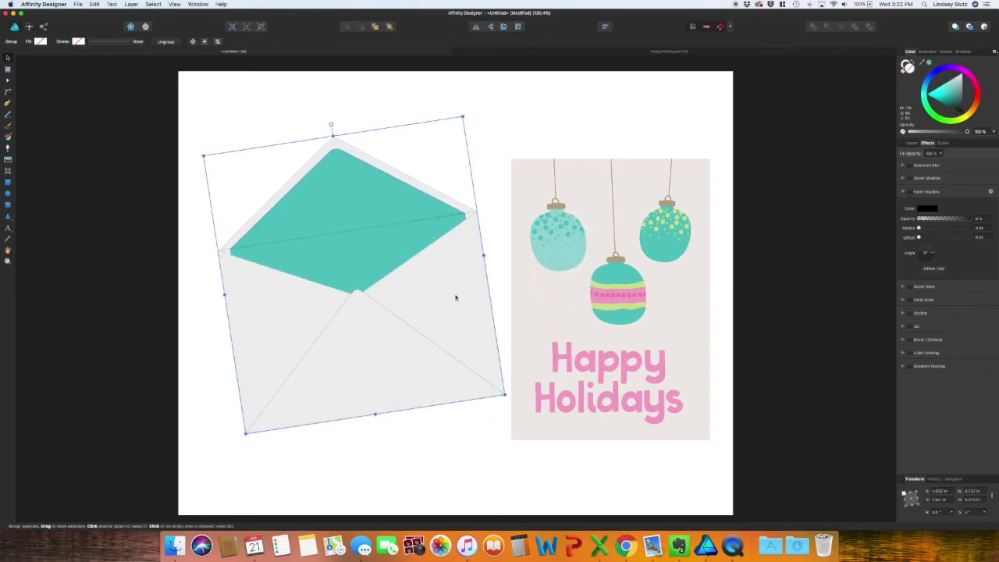
double_click(447, 301)
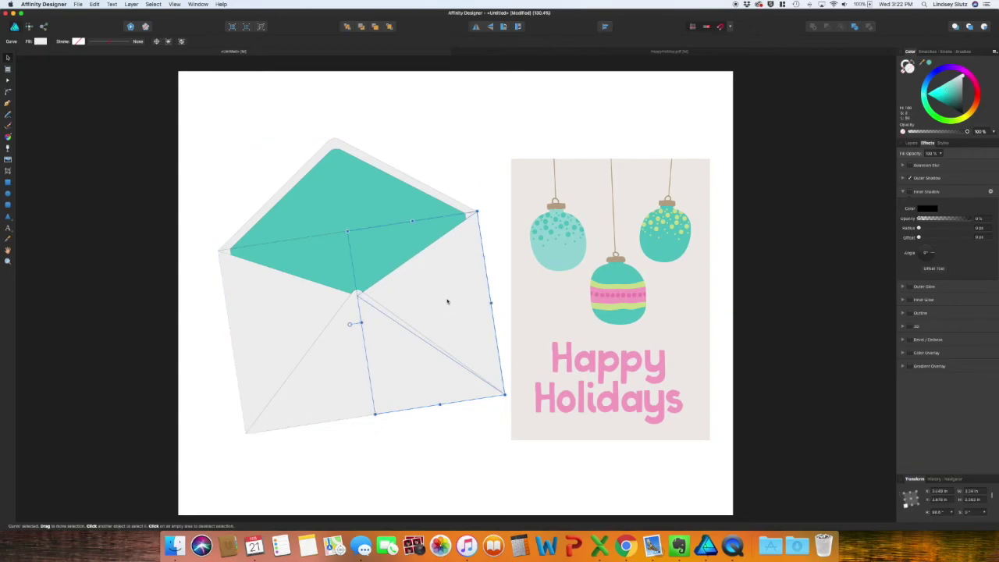
left_click(328, 366, "shift")
left_click(280, 335, "shift")
left_click(245, 231, "shift")
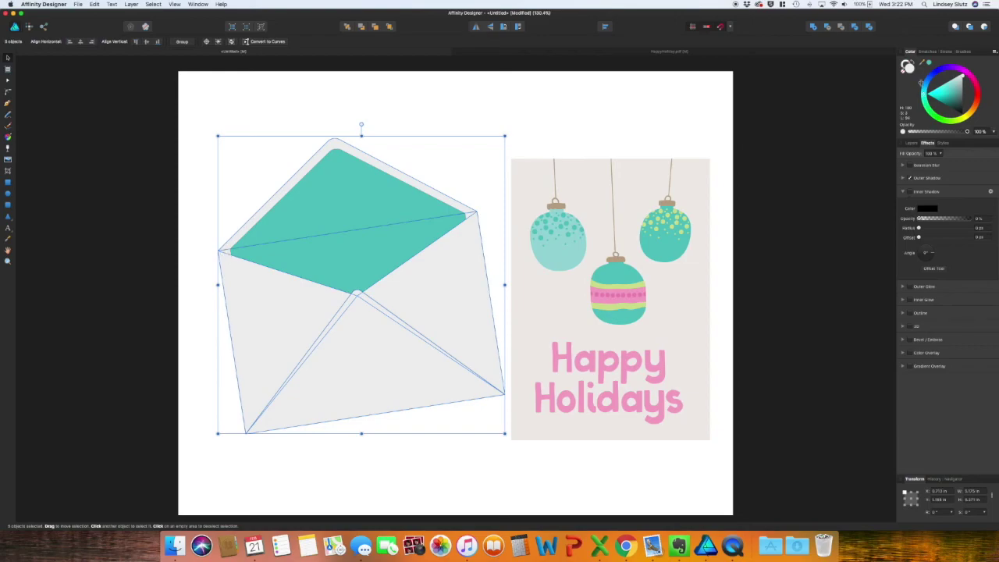
key("super+shift+v")
left_click(453, 105)
left_click(344, 184)
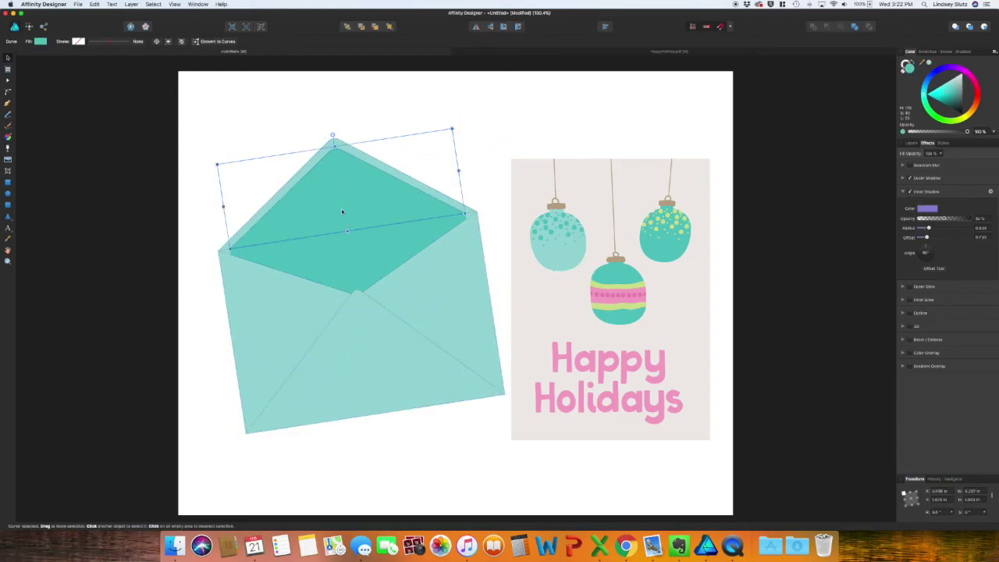
left_click(348, 250, "shift")
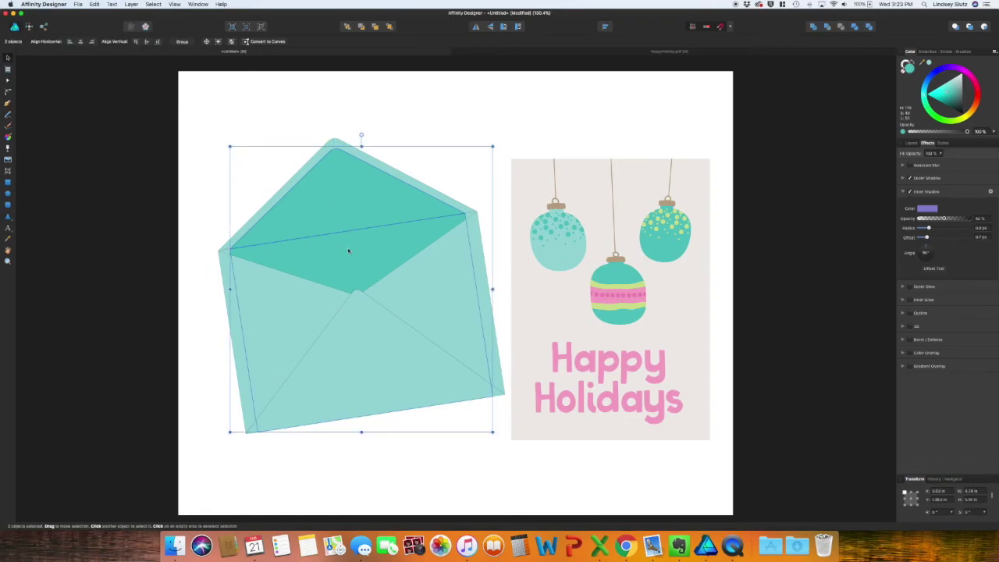
left_click(8, 138)
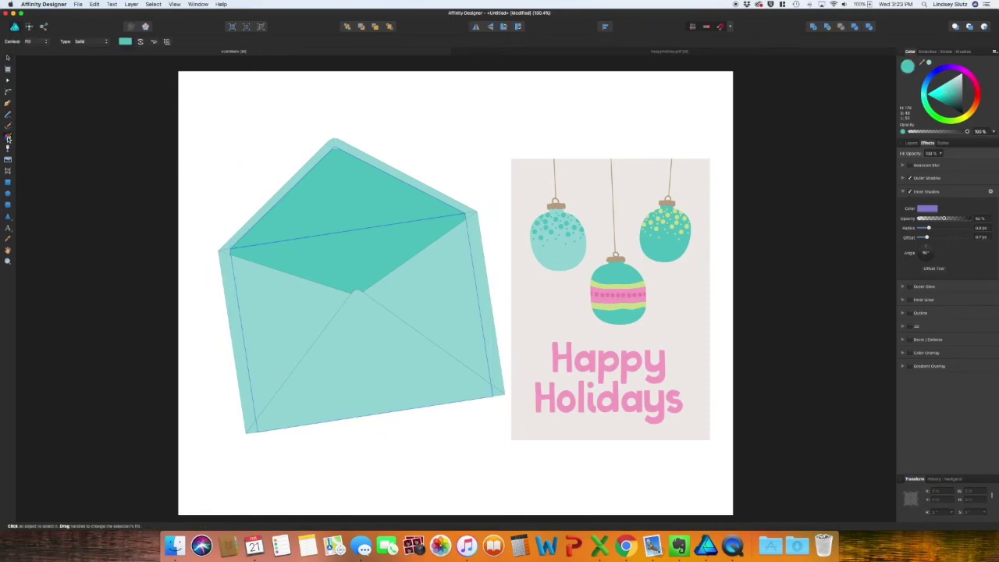
left_click(86, 41)
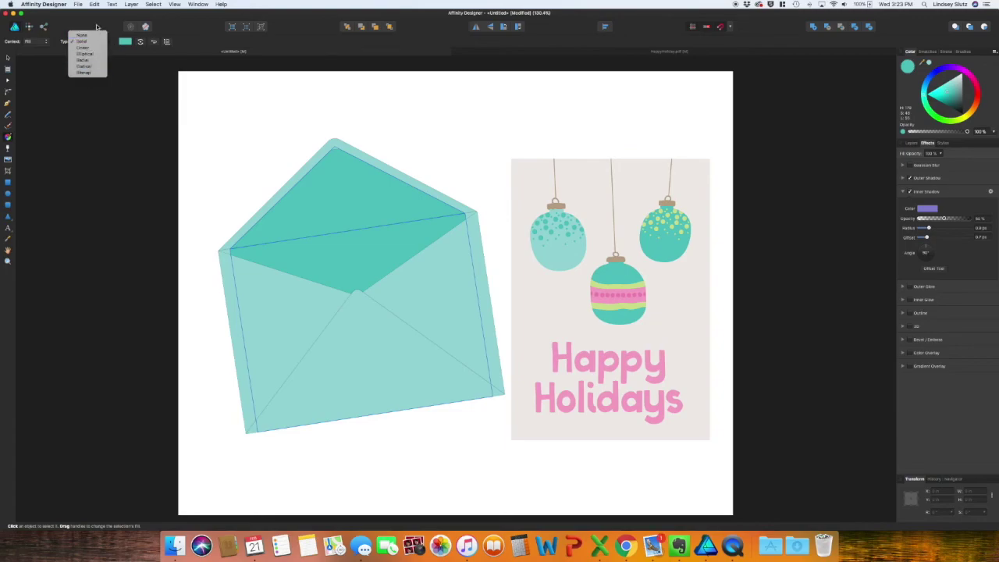
left_click(96, 21)
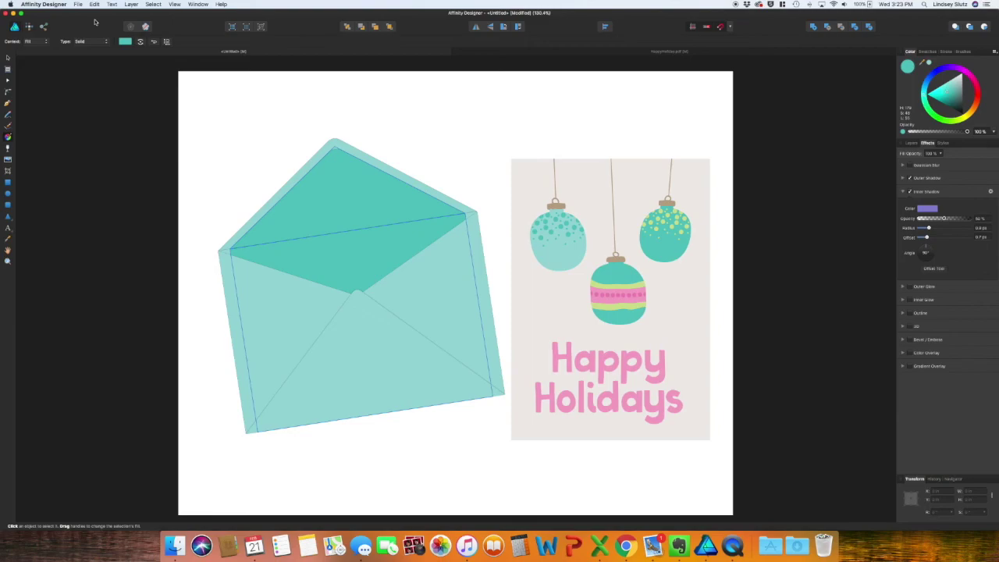
key("v")
Step: Enable an outer shadow on the Happy Holidays card group
left_click(579, 310)
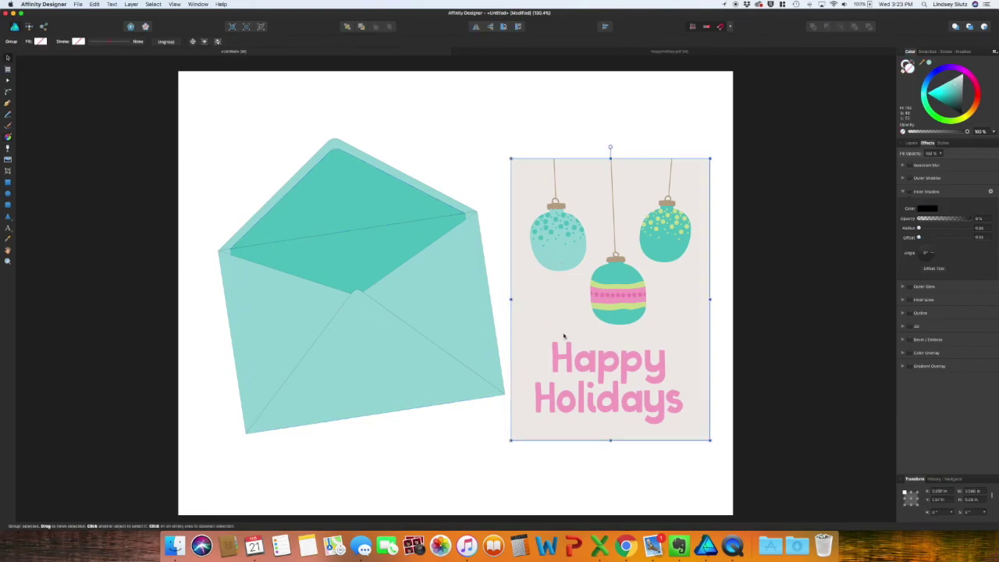
left_click(904, 192)
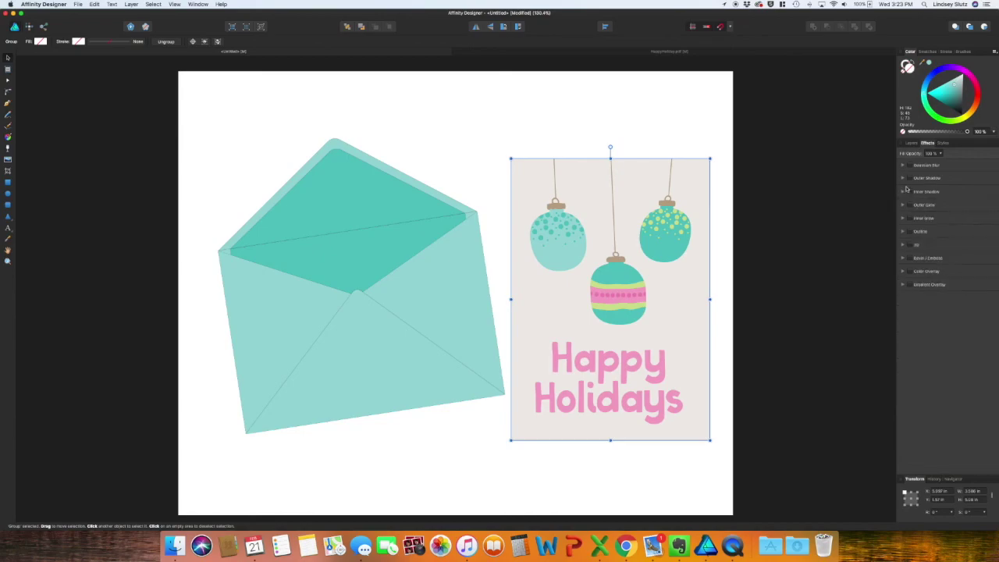
left_click(905, 178)
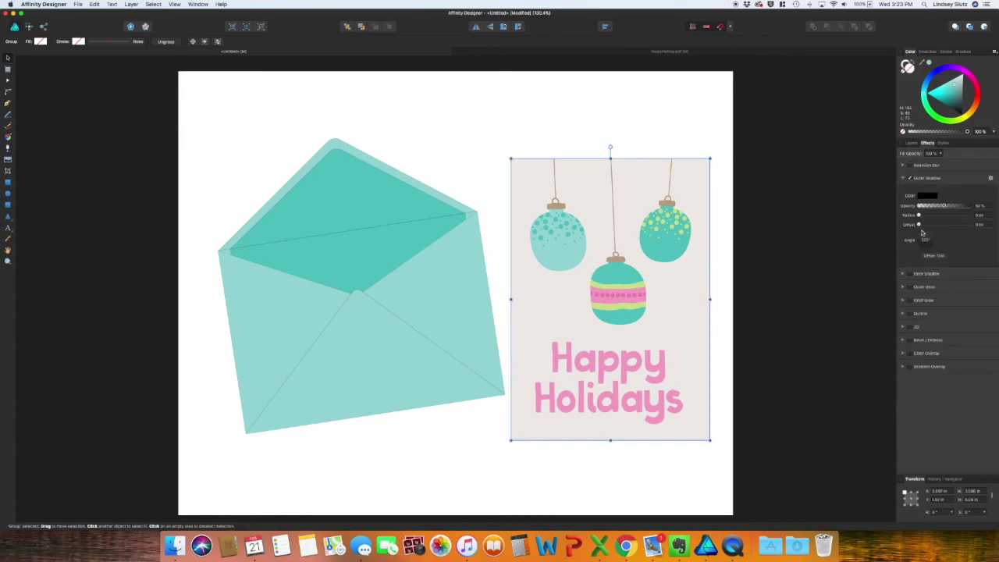